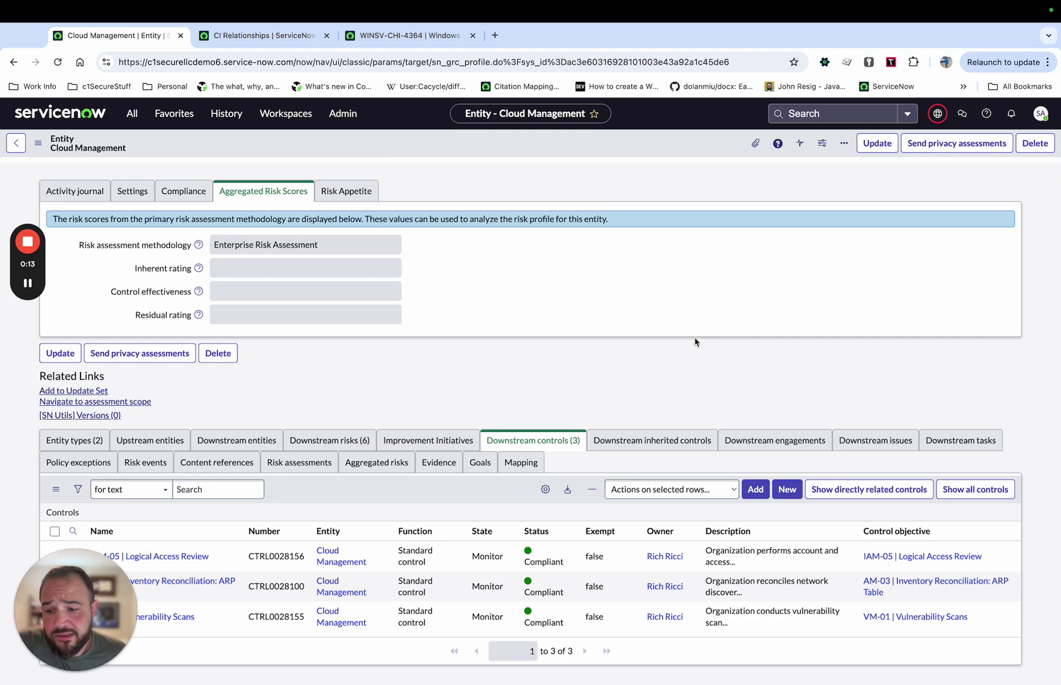
Step: From the IAM-05 control's Indicators list, open indicator IND0025035
{"action": "left_click_drag", "start_coordinate": [102, 556], "coordinate": [79, 346]}
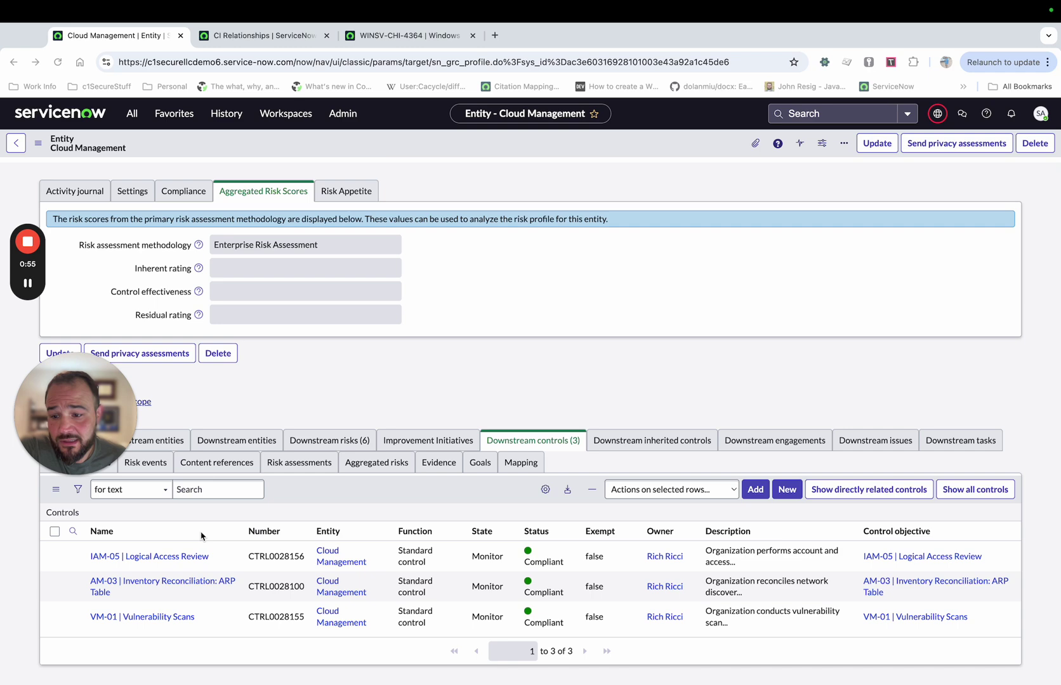
{"action": "left_click", "coordinate": [143, 557]}
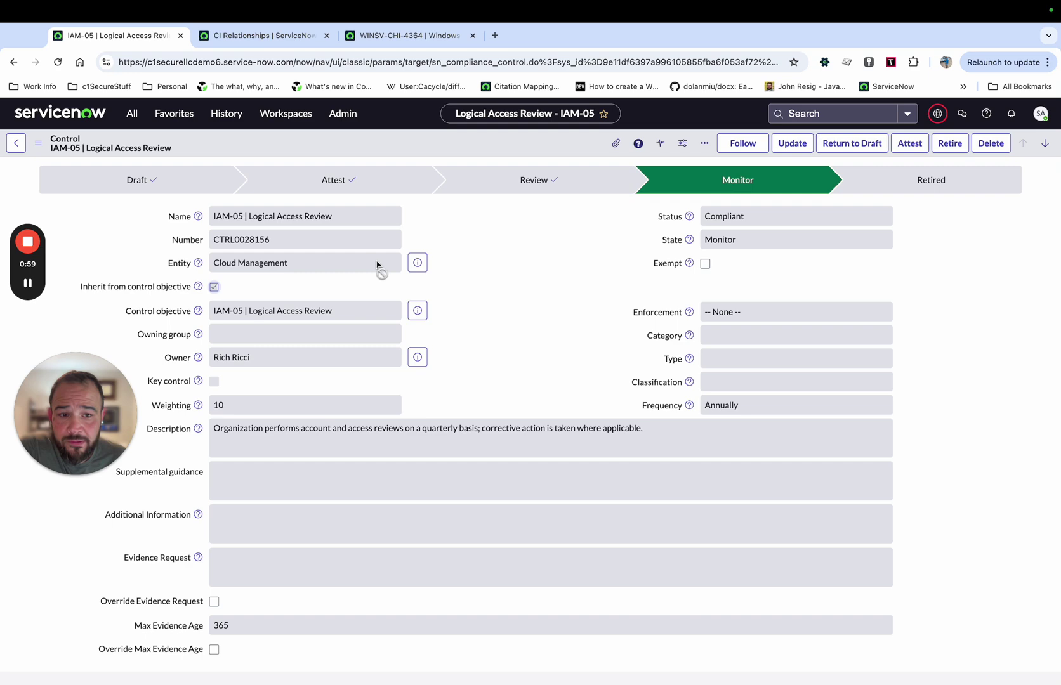
{"action": "scroll", "coordinate": [491, 285], "scroll_direction": "down", "scroll_amount": 6}
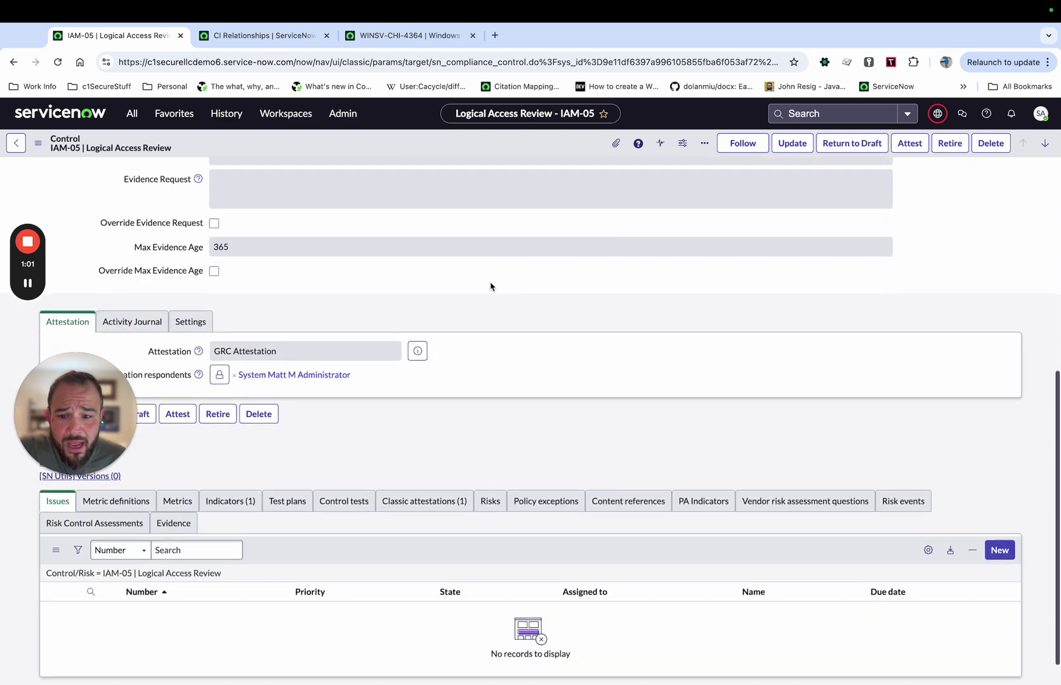
{"action": "left_click", "coordinate": [250, 475]}
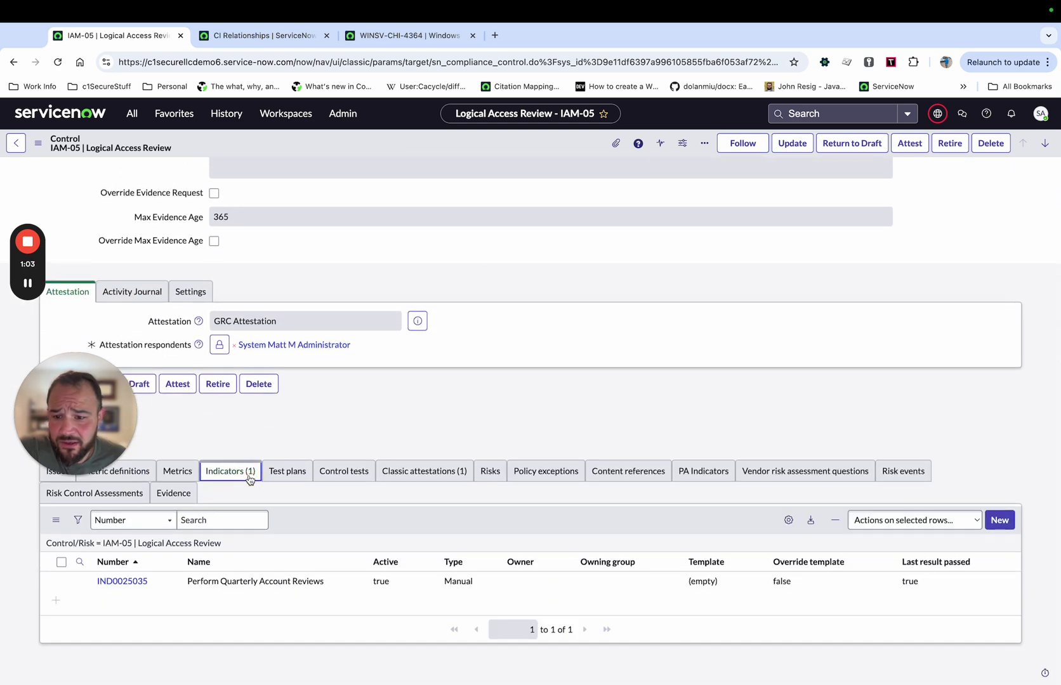
{"action": "left_click", "coordinate": [127, 582]}
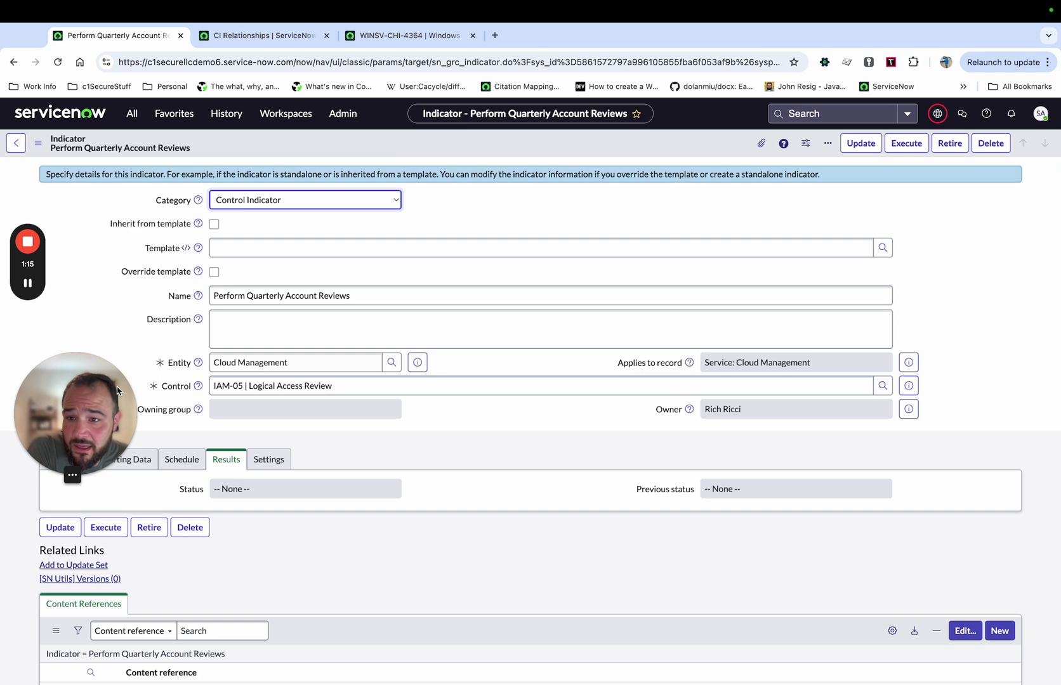
Step: Review the indicator's Method and Schedule settings
{"action": "left_click_drag", "start_coordinate": [91, 381], "coordinate": [101, 280]}
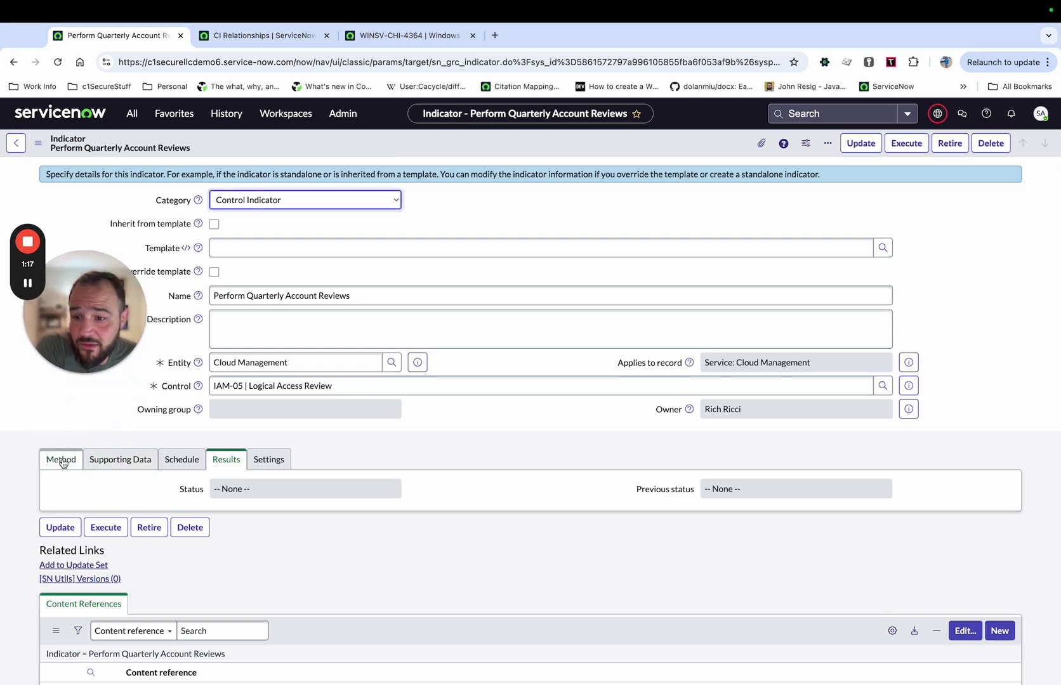
{"action": "left_click", "coordinate": [59, 460]}
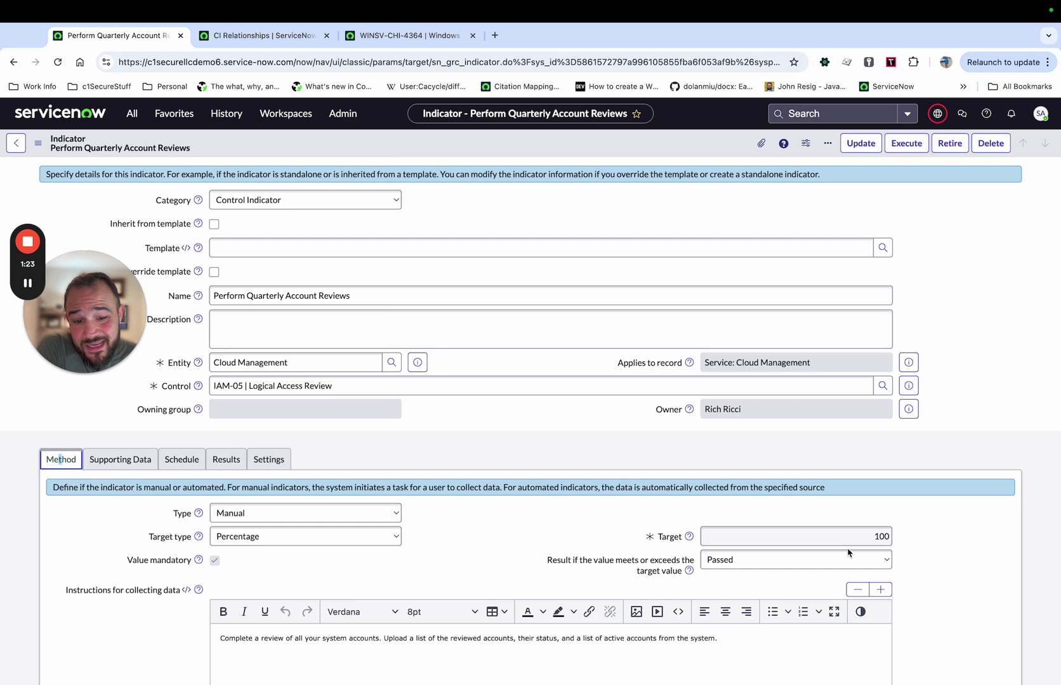
{"action": "scroll", "coordinate": [206, 539], "scroll_direction": "down", "scroll_amount": 3}
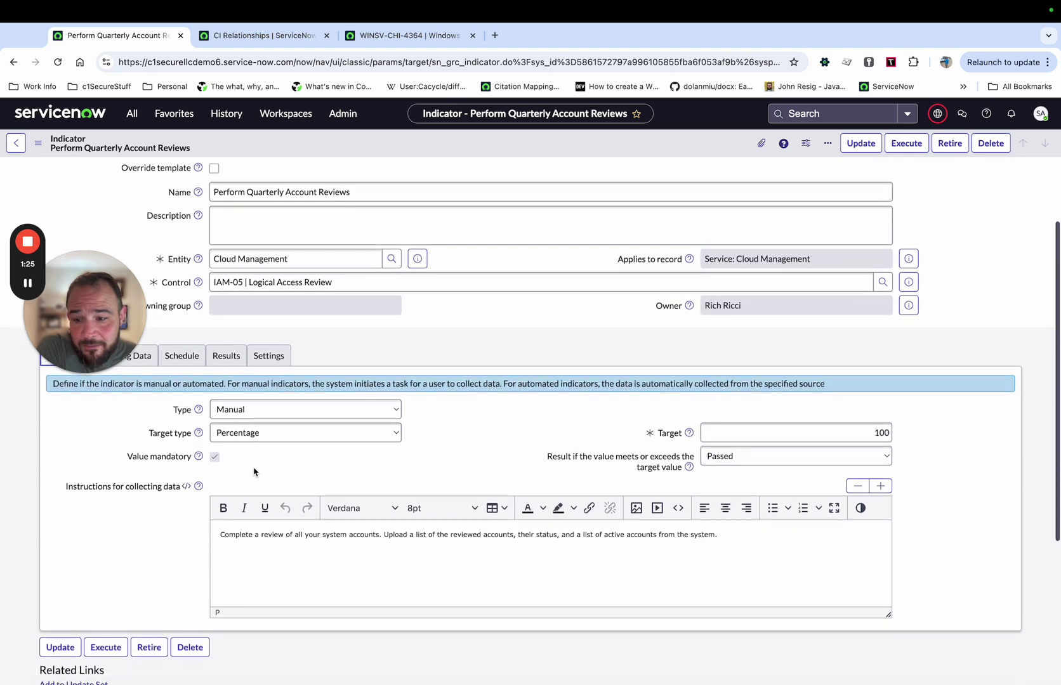
{"action": "scroll", "coordinate": [248, 447], "scroll_direction": "up", "scroll_amount": 3}
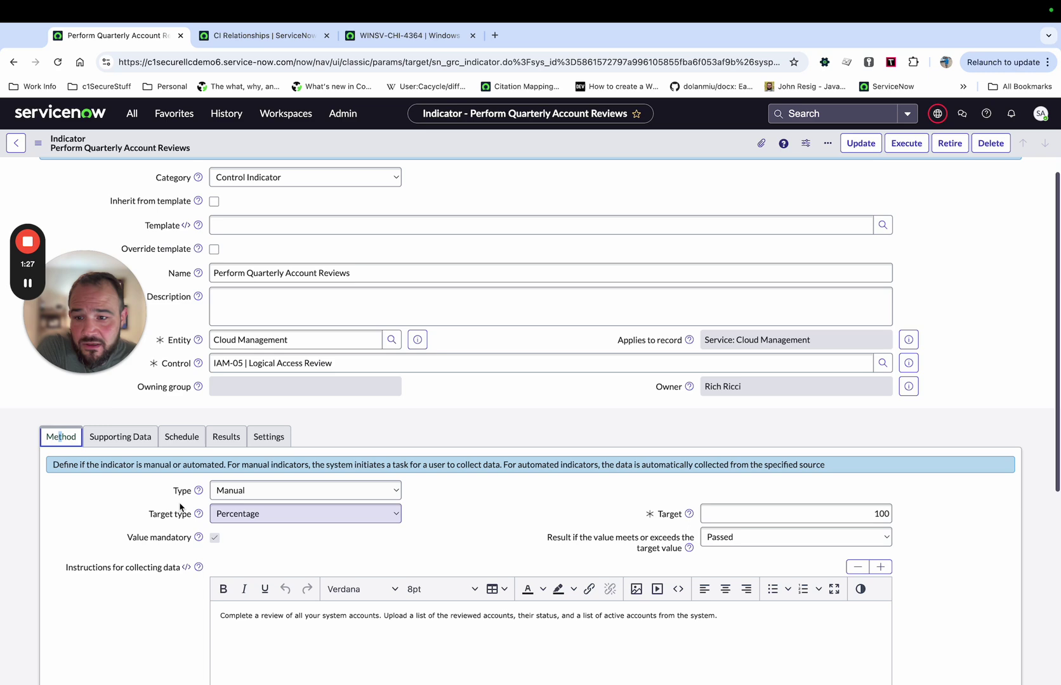
{"action": "left_click", "coordinate": [182, 447]}
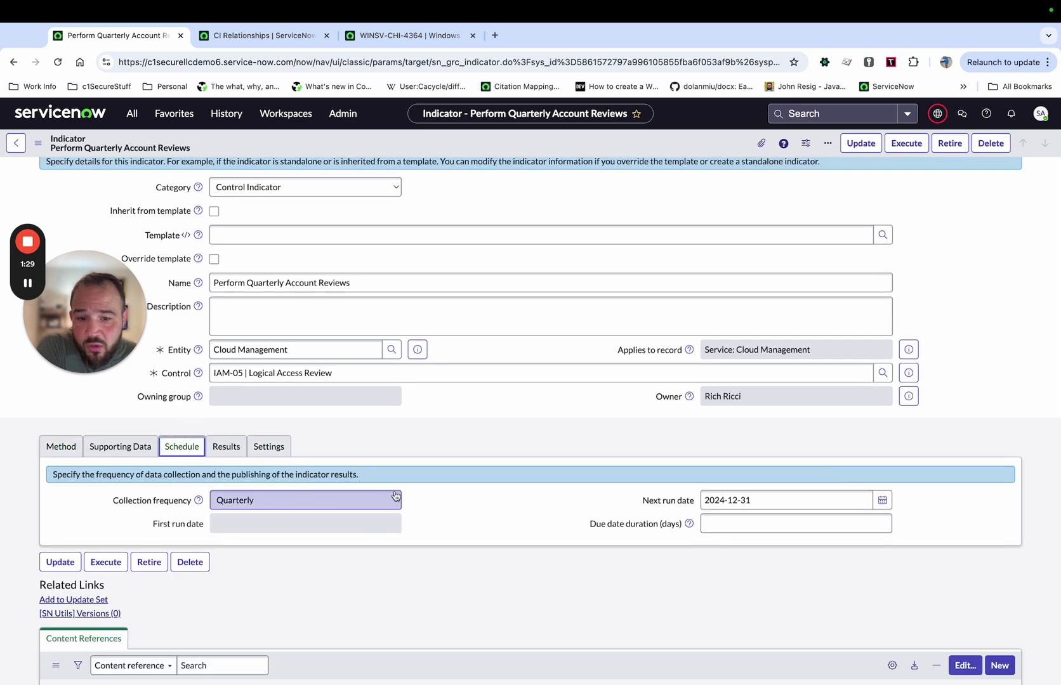
Step: Execute the indicator and open the resulting task IDT0020003 from Open Tasks
{"action": "left_click", "coordinate": [906, 143]}
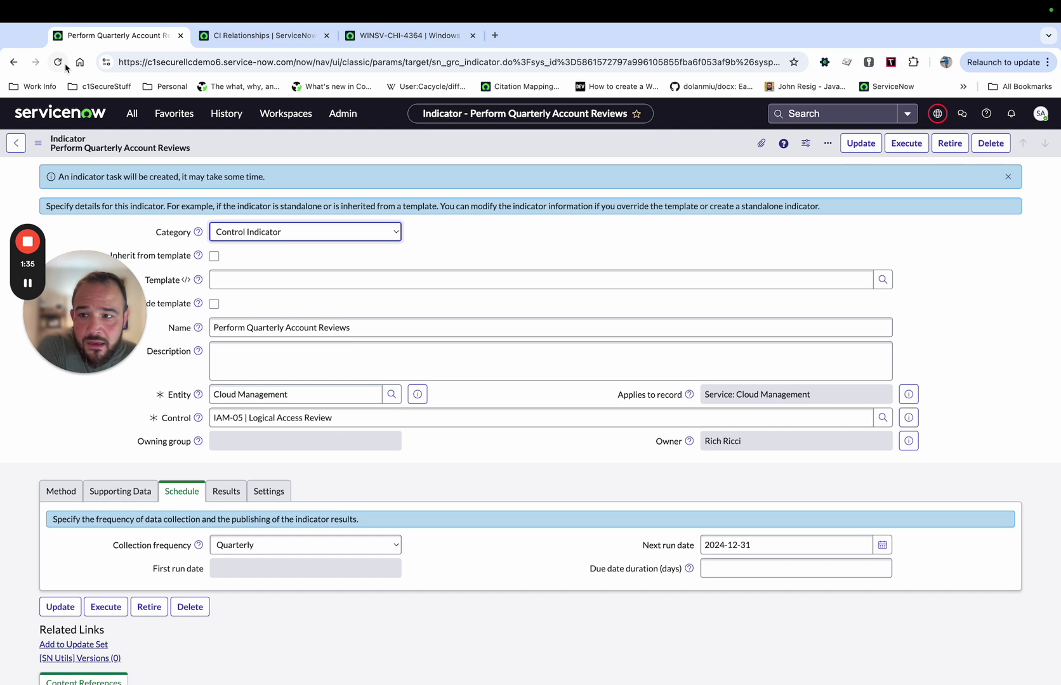
{"action": "mouse_move", "coordinate": [28, 279]}
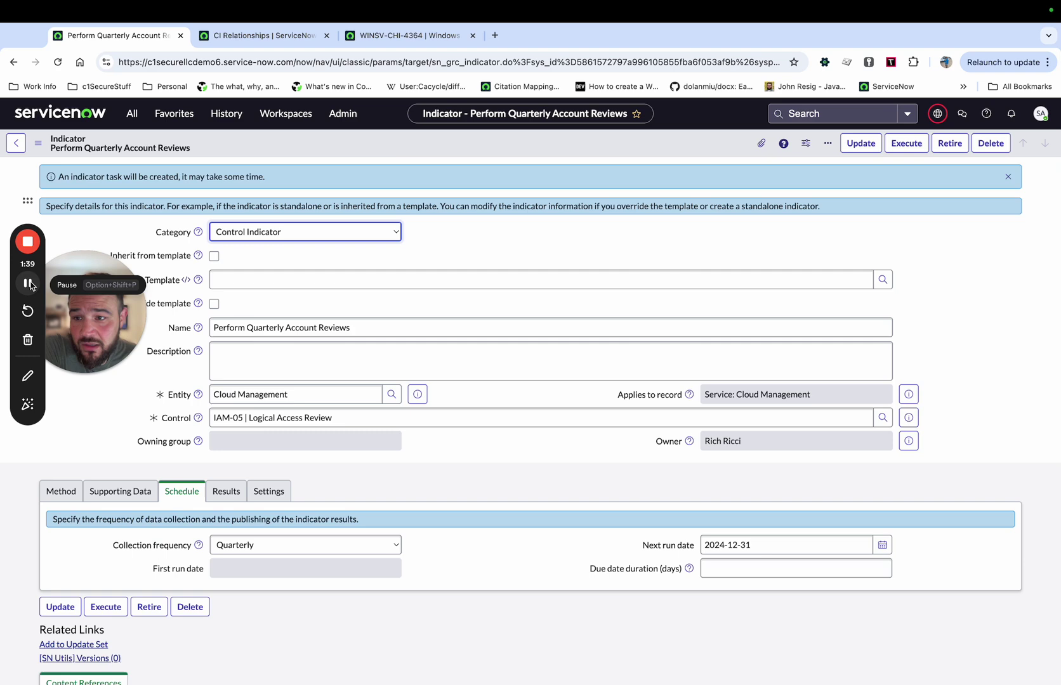
{"action": "scroll", "coordinate": [129, 309], "scroll_direction": "down", "scroll_amount": 3}
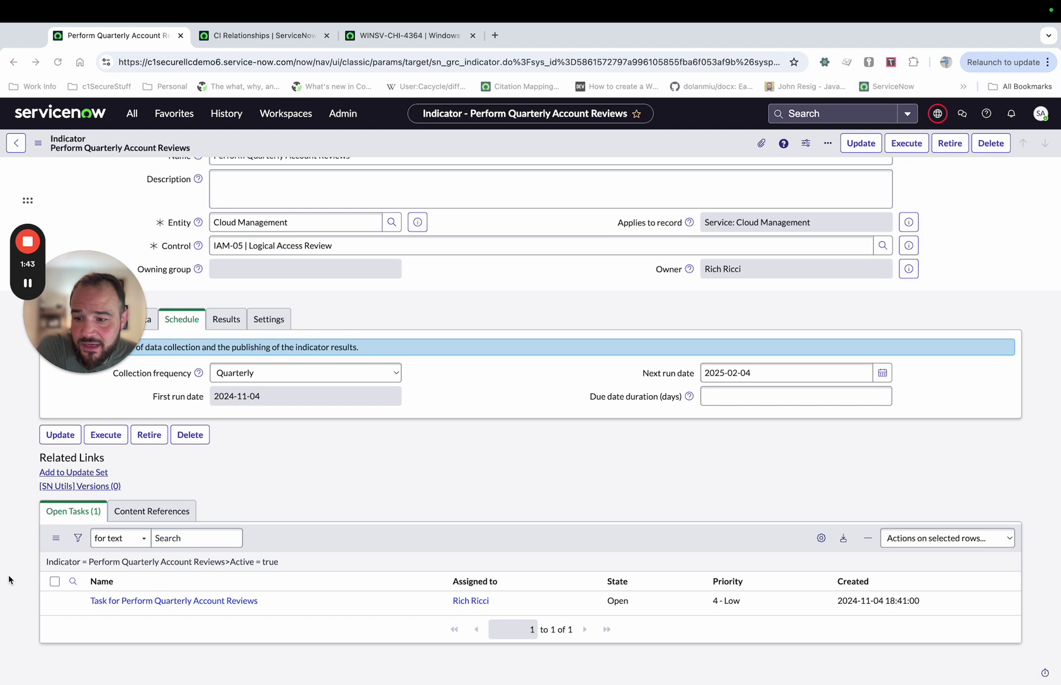
{"action": "left_click", "coordinate": [145, 601]}
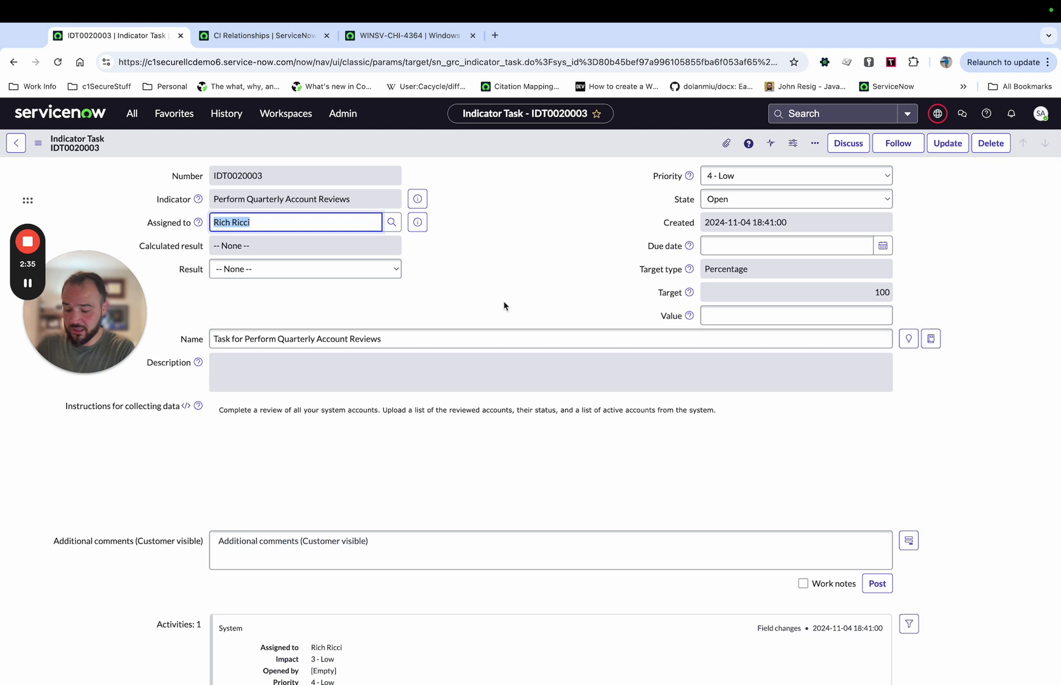
Step: Screenshot the IDT0020003 task form as evidence and bring up its attachments
{"action": "key", "text": "super+shift+4"}
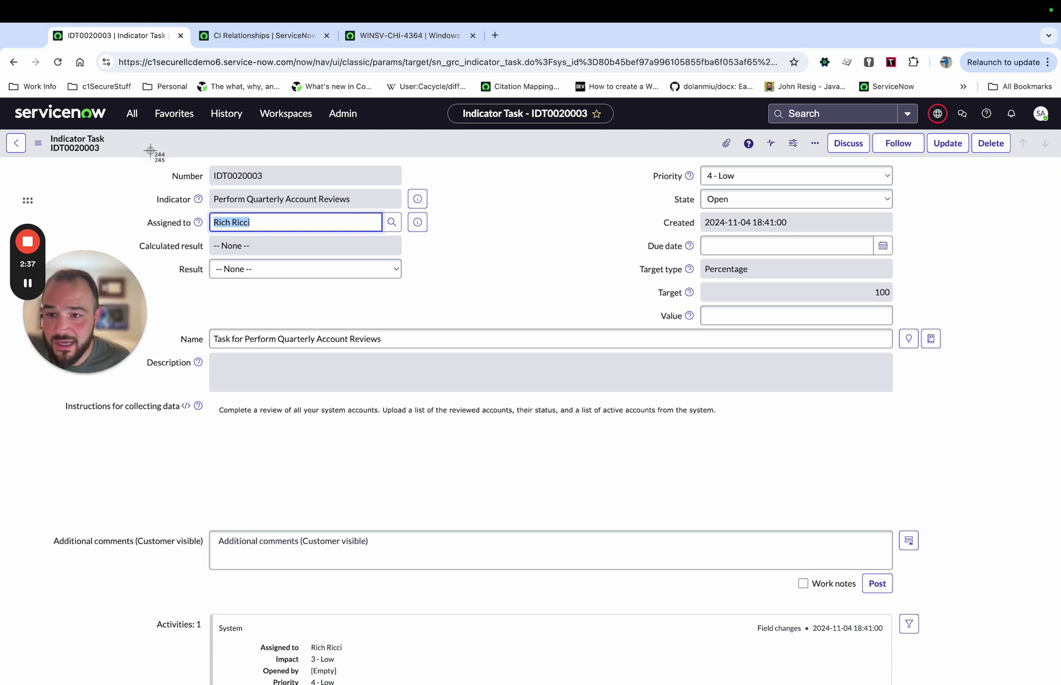
{"action": "left_click_drag", "start_coordinate": [149, 145], "coordinate": [622, 519]}
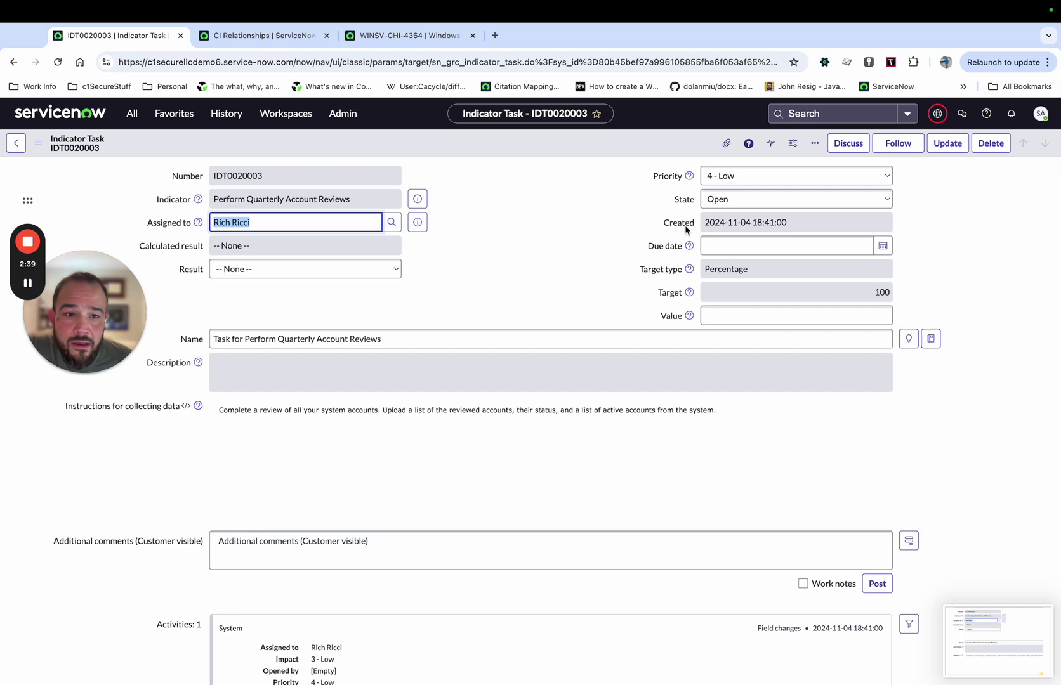
{"action": "left_click", "coordinate": [728, 147]}
Step: Attach the 7.42.07 PM desktop screenshot to the task
{"action": "left_click", "coordinate": [727, 147]}
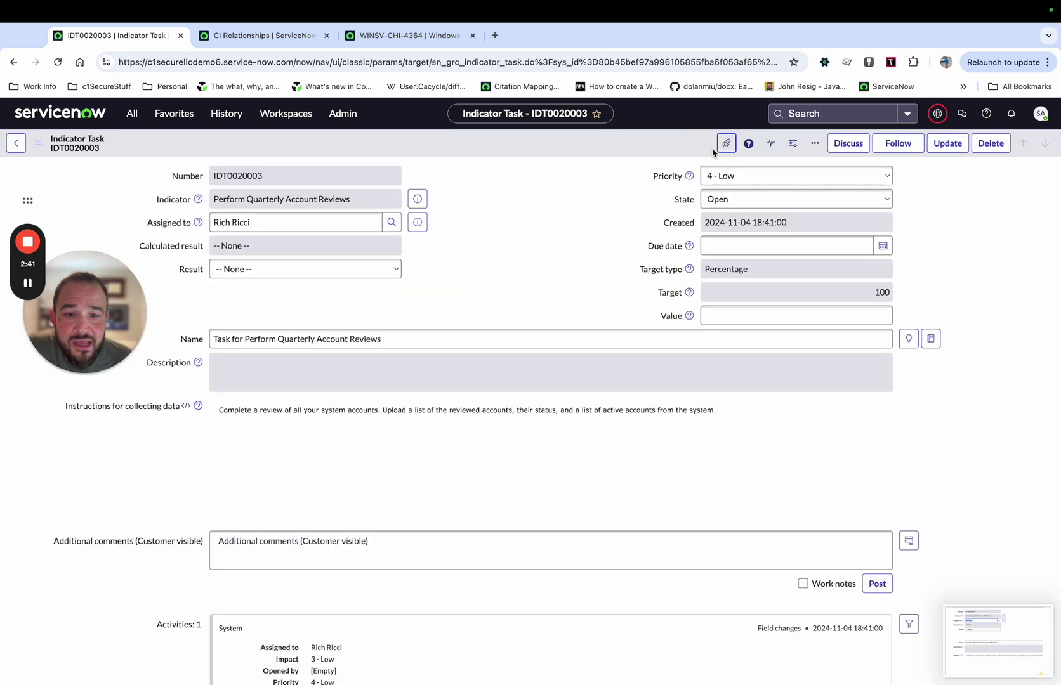
{"action": "left_click", "coordinate": [727, 145]}
{"action": "left_click", "coordinate": [511, 316]}
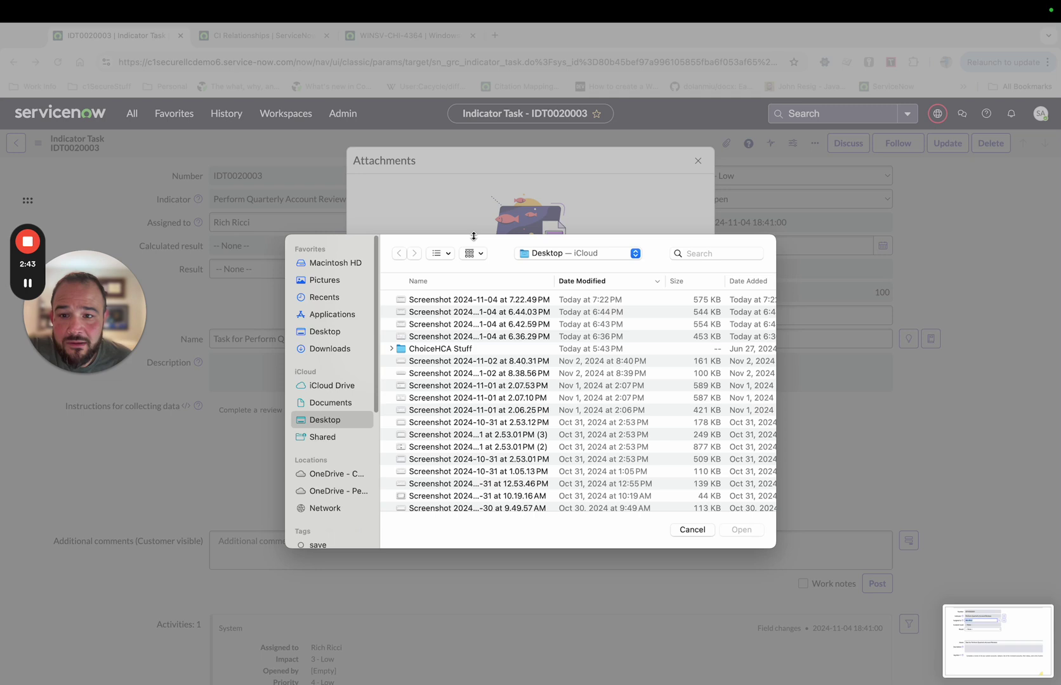
{"action": "left_click", "coordinate": [445, 303]}
{"action": "left_click", "coordinate": [486, 304]}
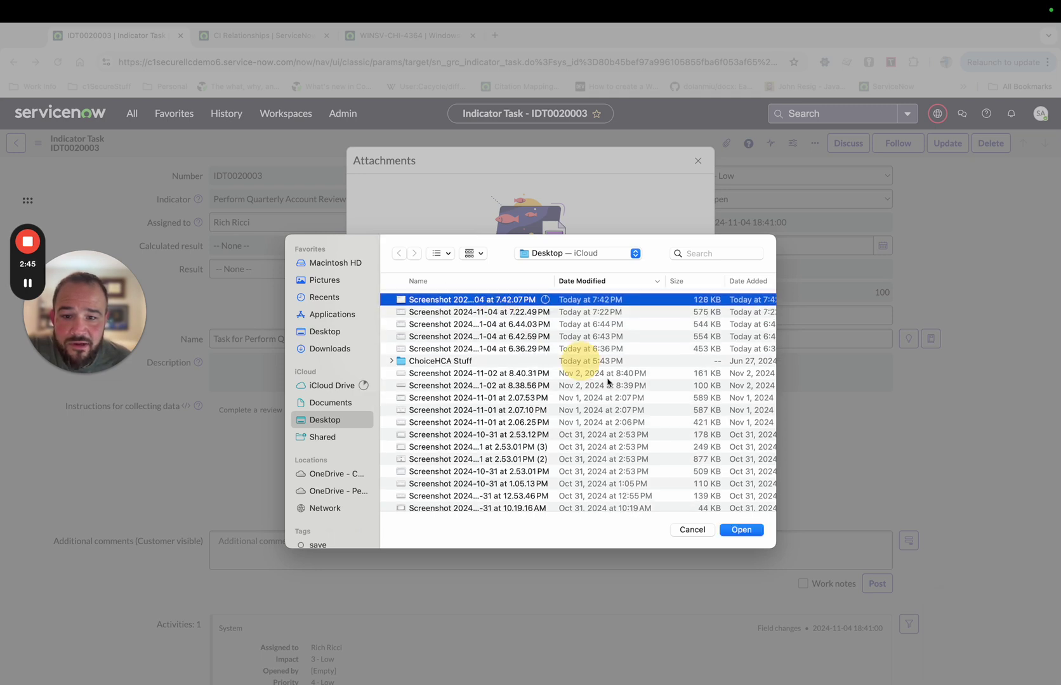
{"action": "left_click", "coordinate": [735, 532]}
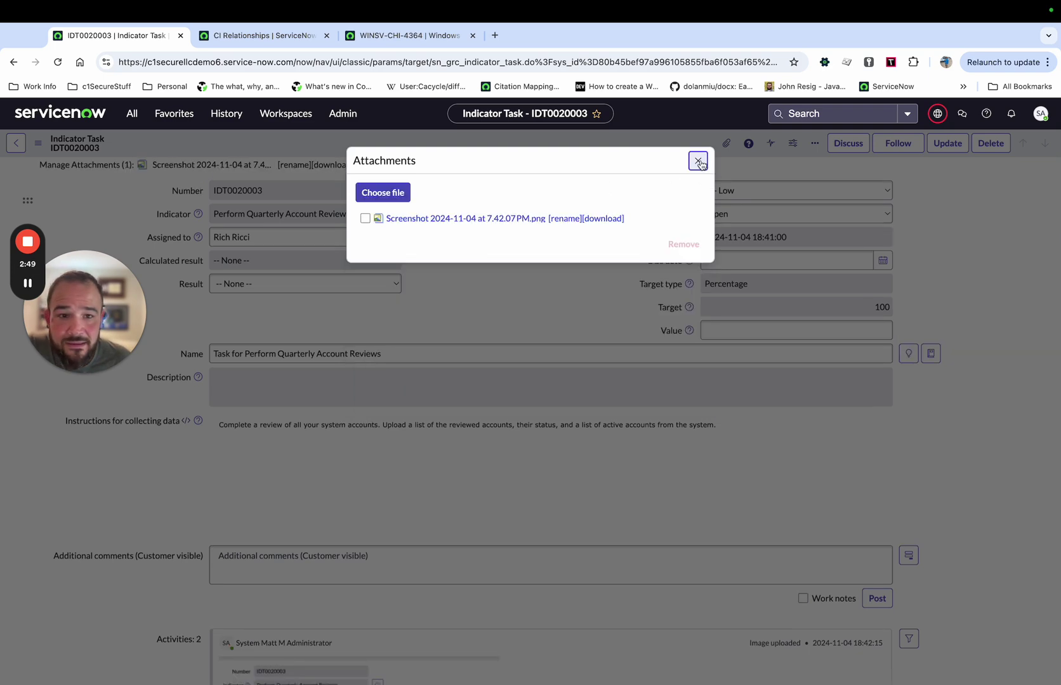
{"action": "left_click", "coordinate": [697, 161]}
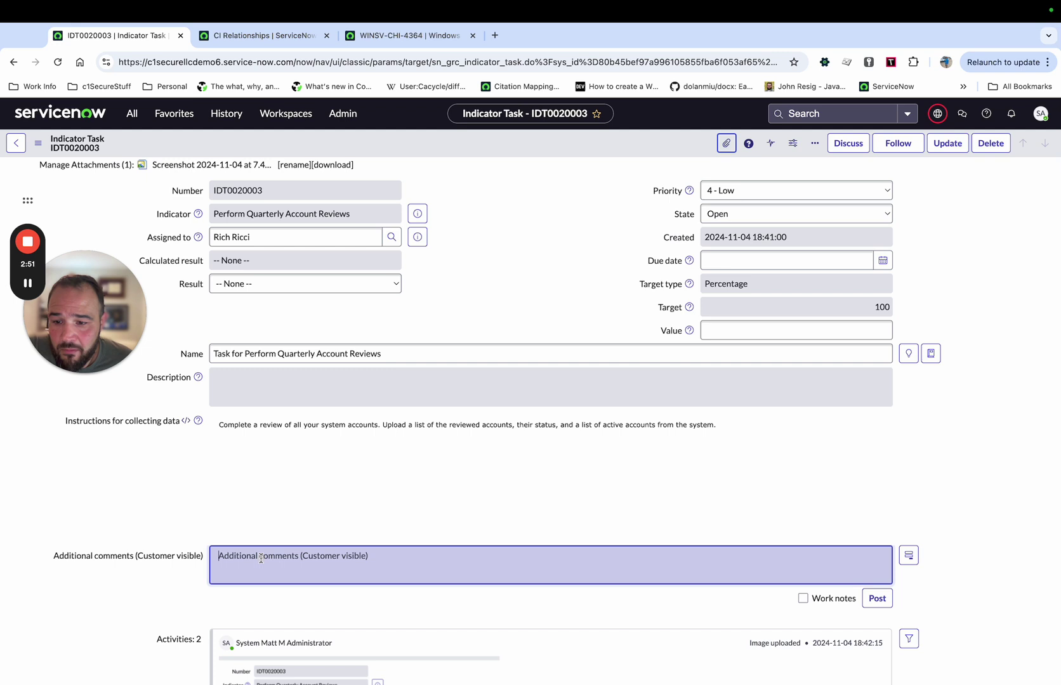
Step: Post the comment 'TEST 123' on the task
{"action": "left_click", "coordinate": [353, 559]}
{"action": "type", "text": "TE"}
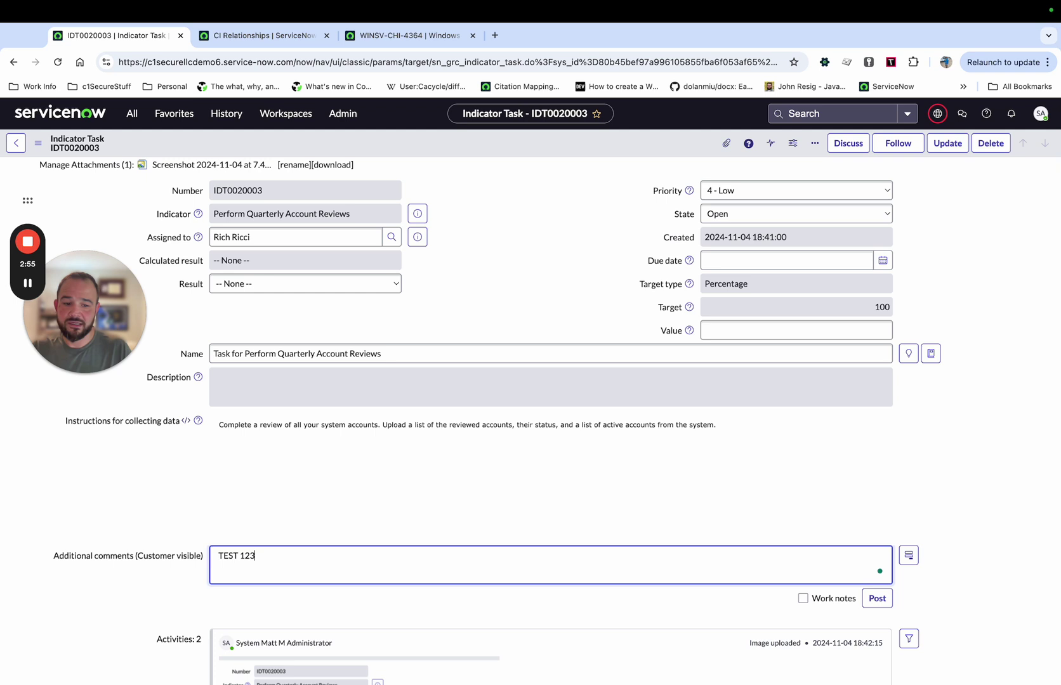
{"action": "type", "text": "ST 123"}
{"action": "left_click", "coordinate": [877, 598]}
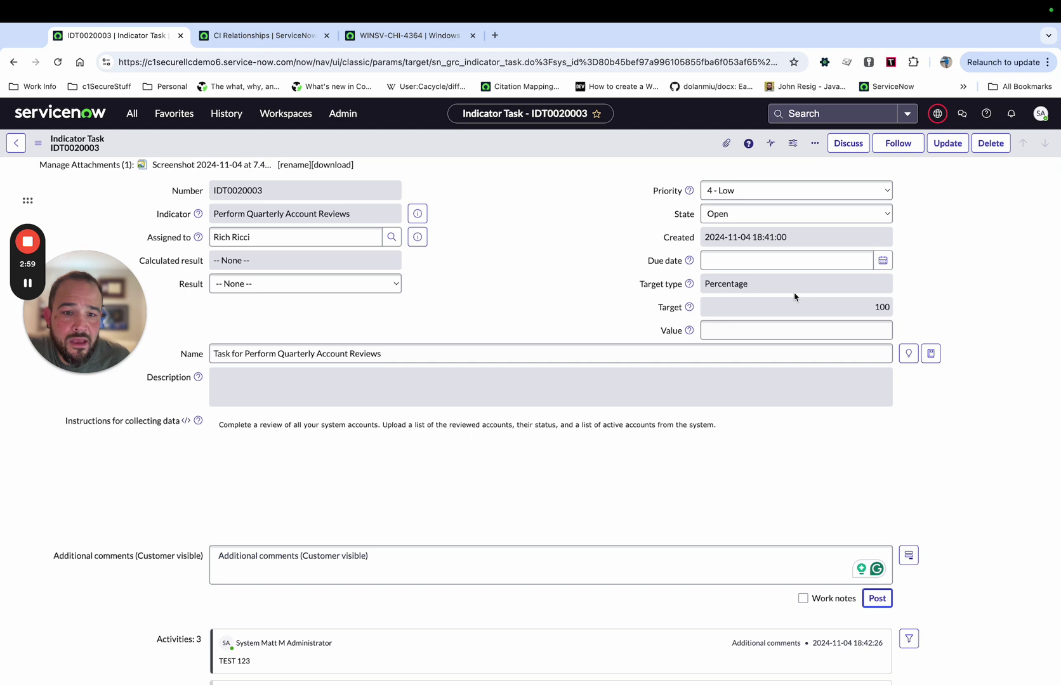
Step: Set Value 100, Result Passed and State Closed, then update the task
{"action": "left_click", "coordinate": [772, 330]}
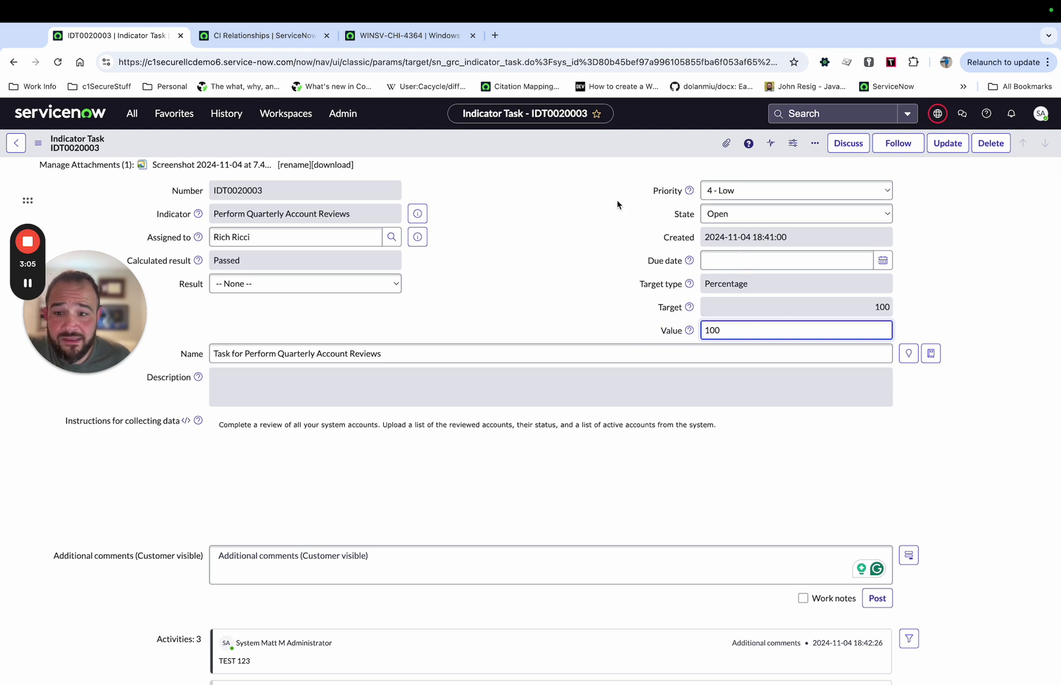
{"action": "left_click", "coordinate": [352, 284]}
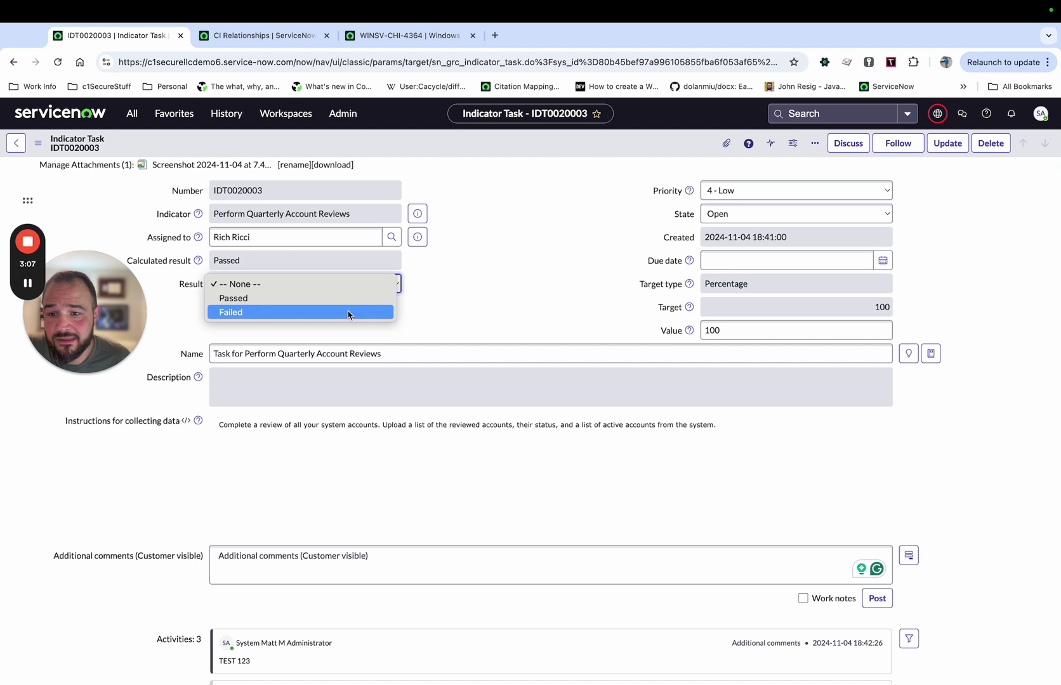
{"action": "left_click", "coordinate": [351, 297]}
{"action": "left_click", "coordinate": [706, 219]}
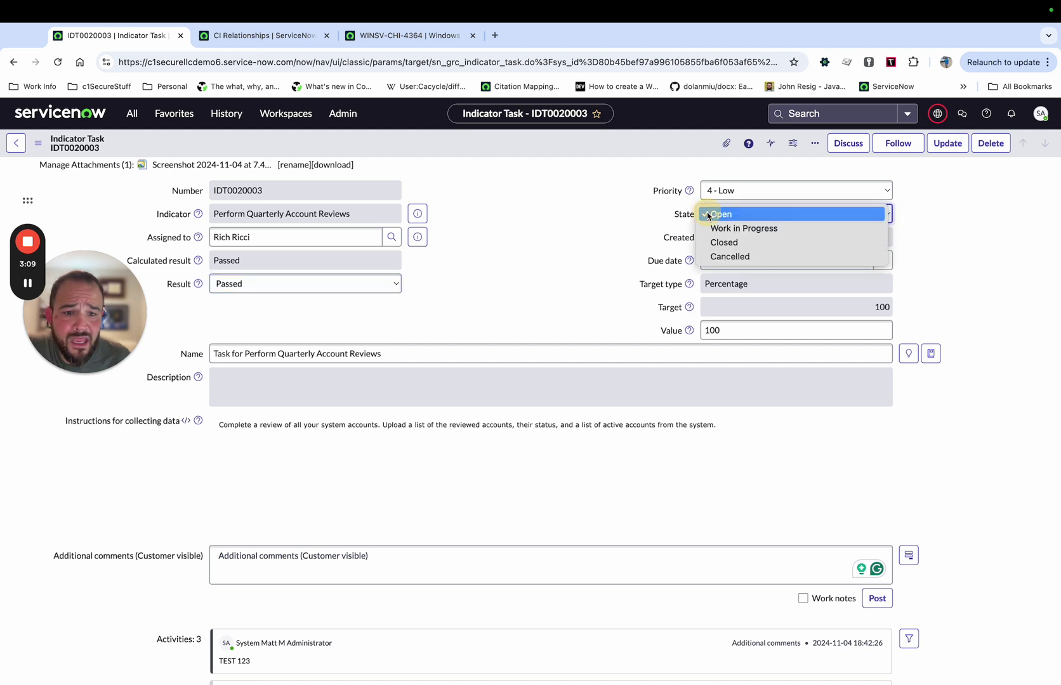
{"action": "left_click", "coordinate": [730, 242]}
{"action": "left_click", "coordinate": [947, 142]}
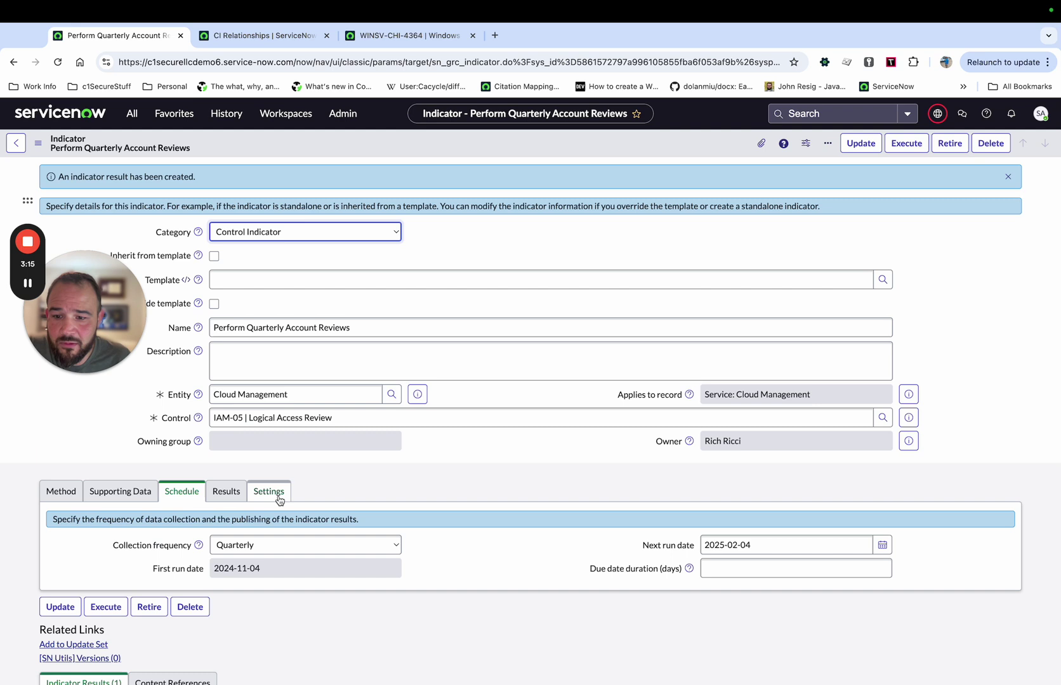
Step: Review the Passed account-review result, then go back twice to the Cloud Management entity
{"action": "left_click", "coordinate": [238, 492]}
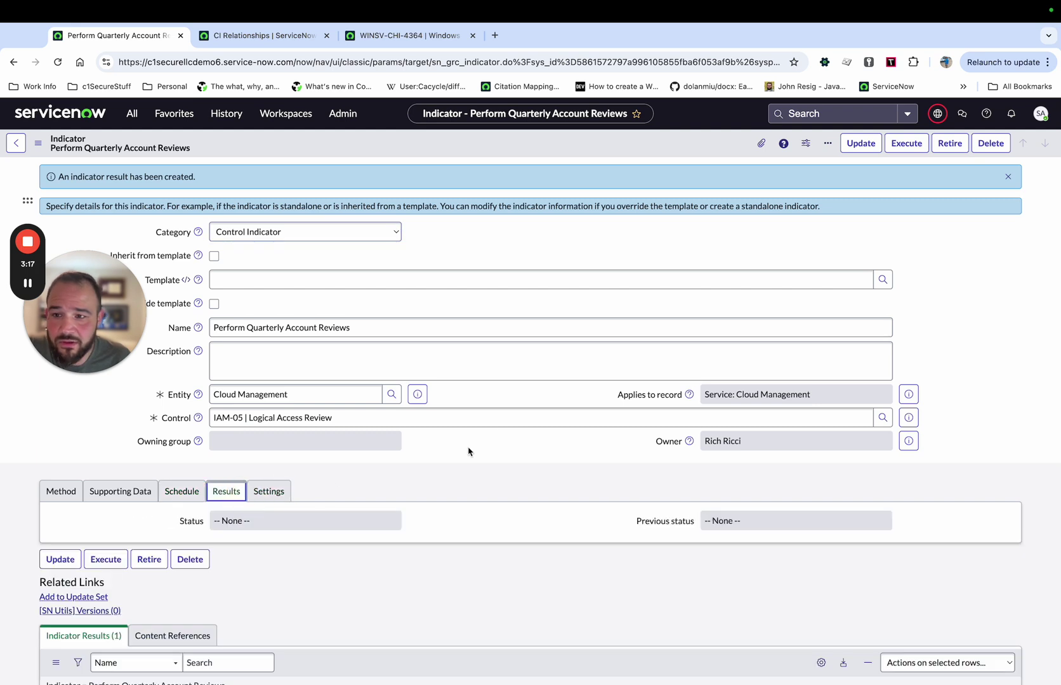
{"action": "left_click", "coordinate": [58, 63]}
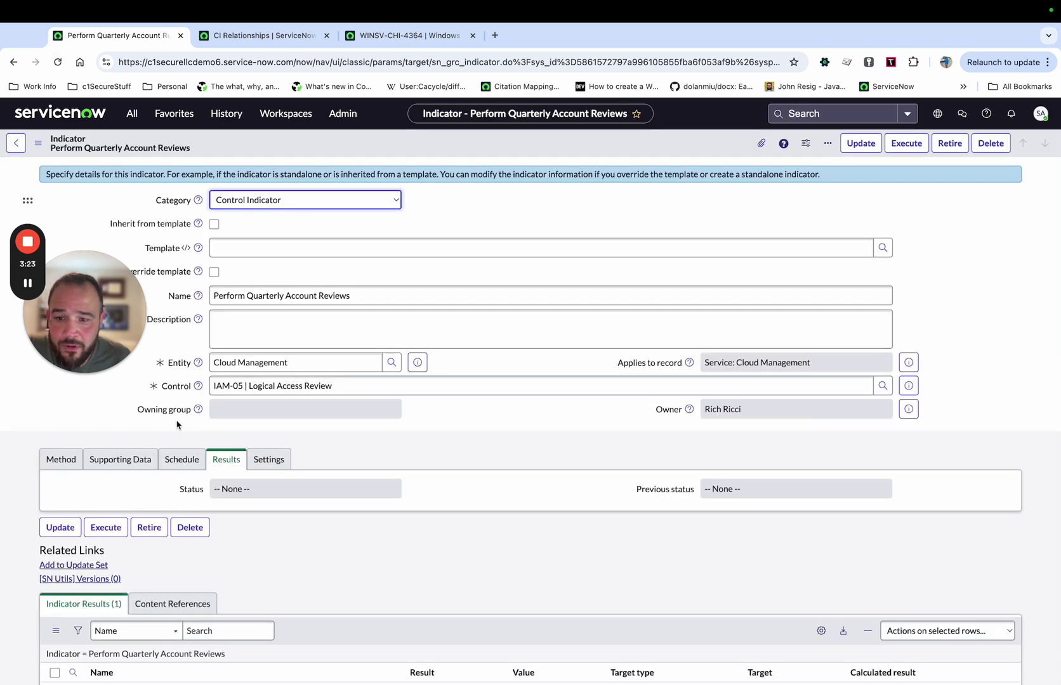
{"action": "mouse_move", "coordinate": [81, 311]}
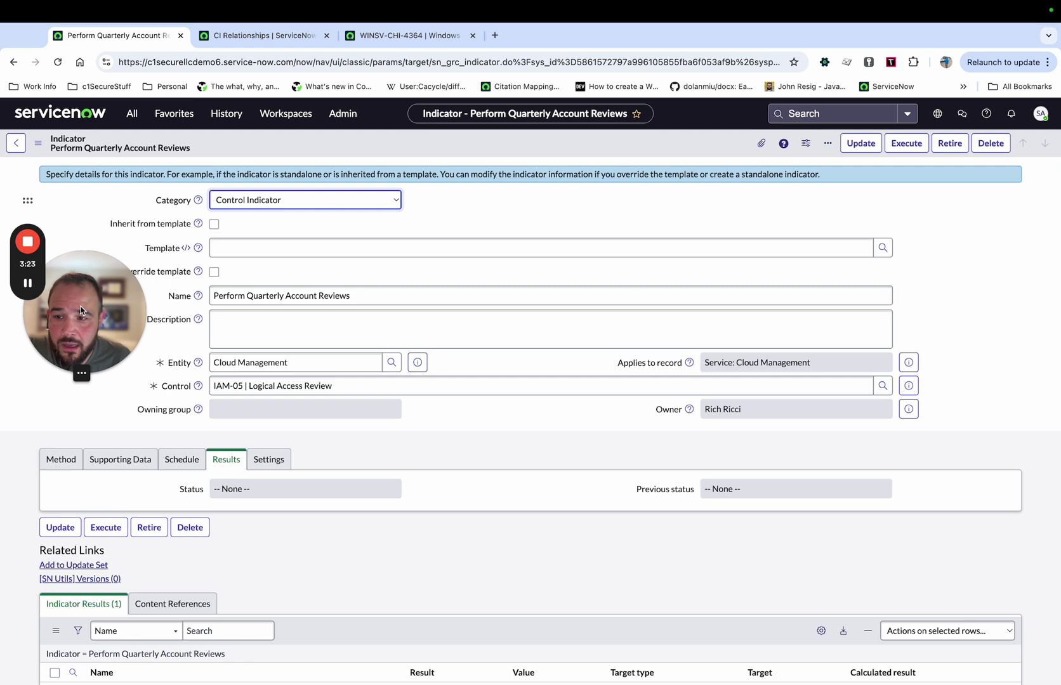
{"action": "mouse_move", "coordinate": [24, 286]}
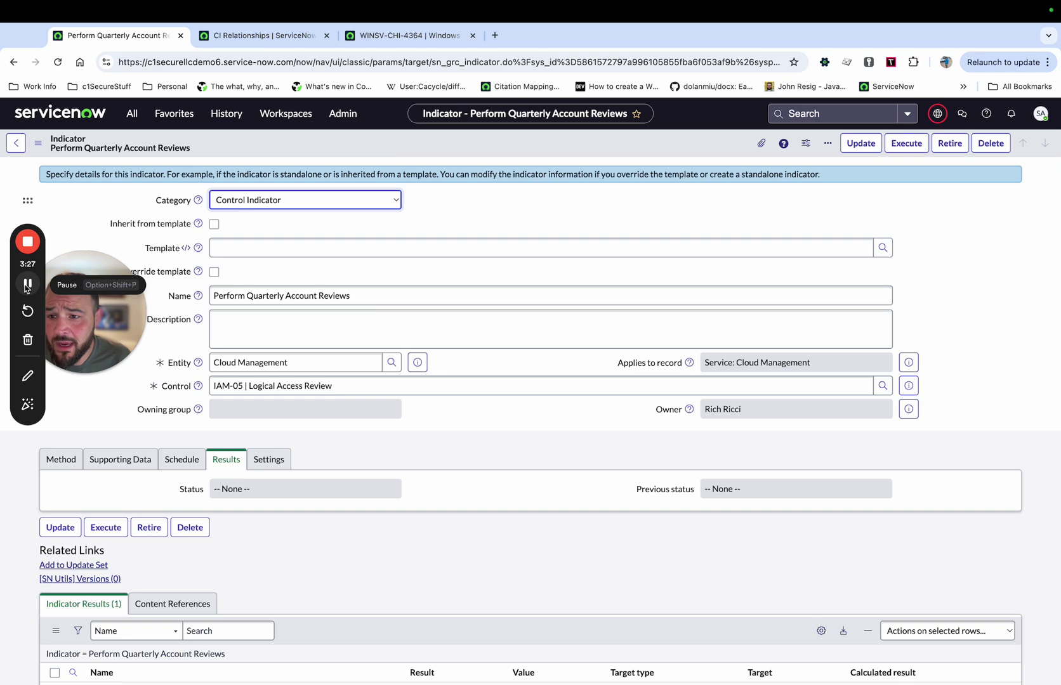
{"action": "left_click", "coordinate": [25, 288]}
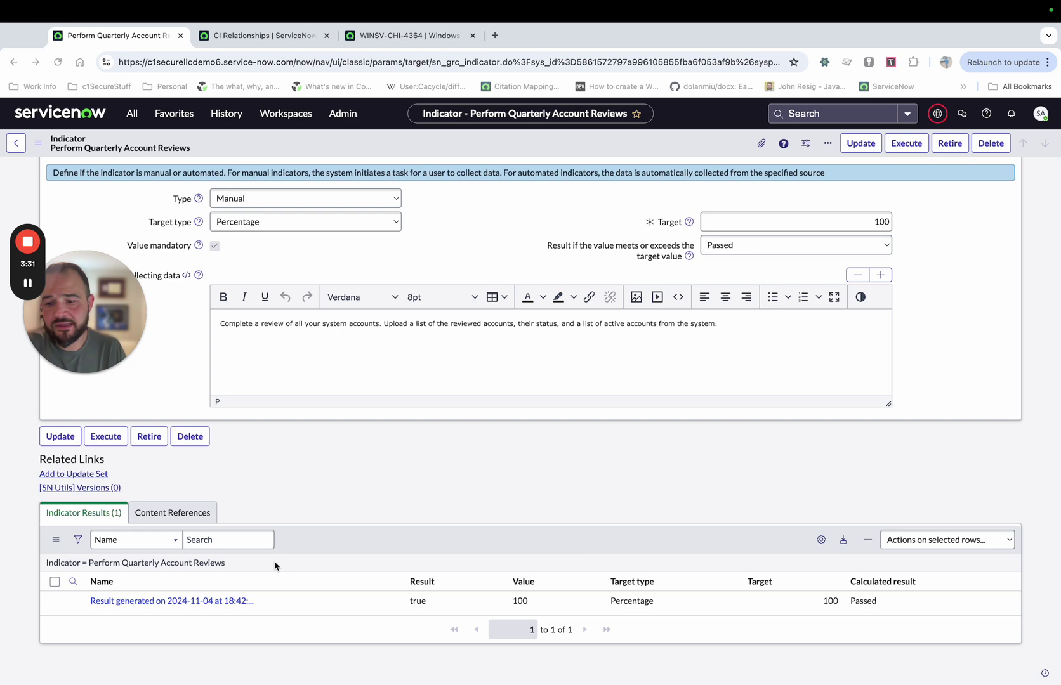
{"action": "left_click", "coordinate": [218, 606]}
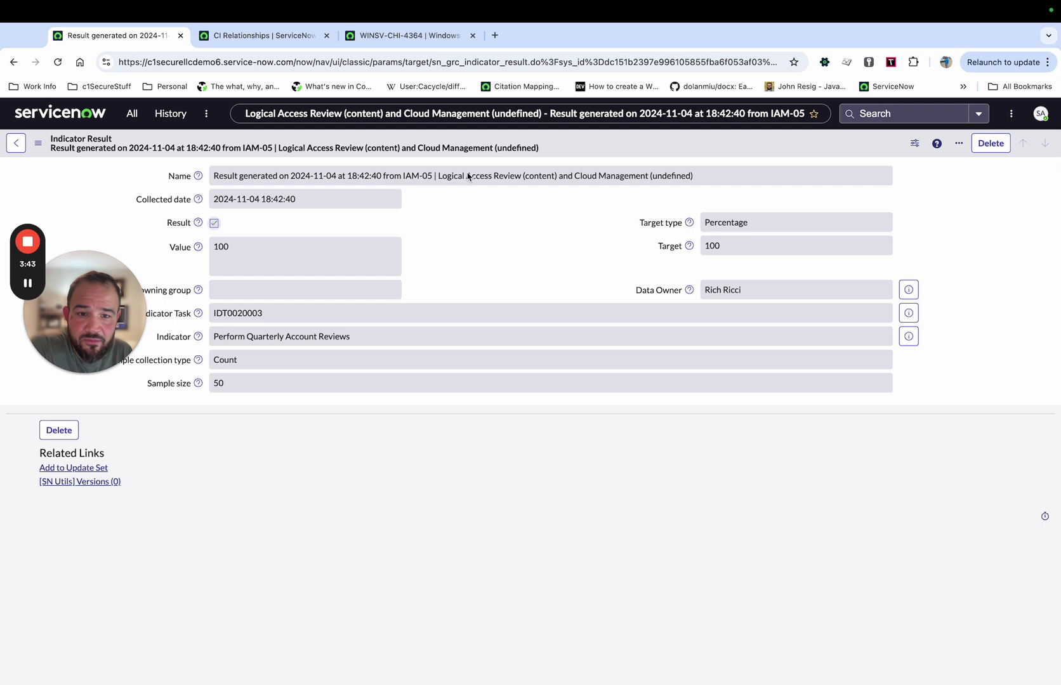
{"action": "left_click", "coordinate": [13, 145]}
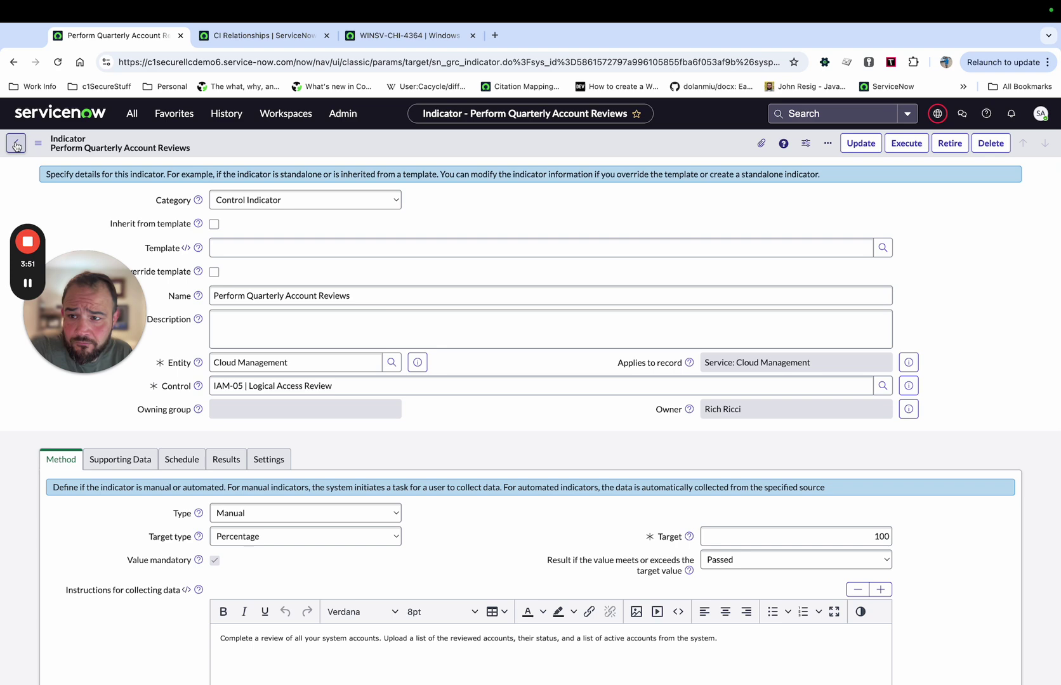
{"action": "left_click", "coordinate": [16, 145]}
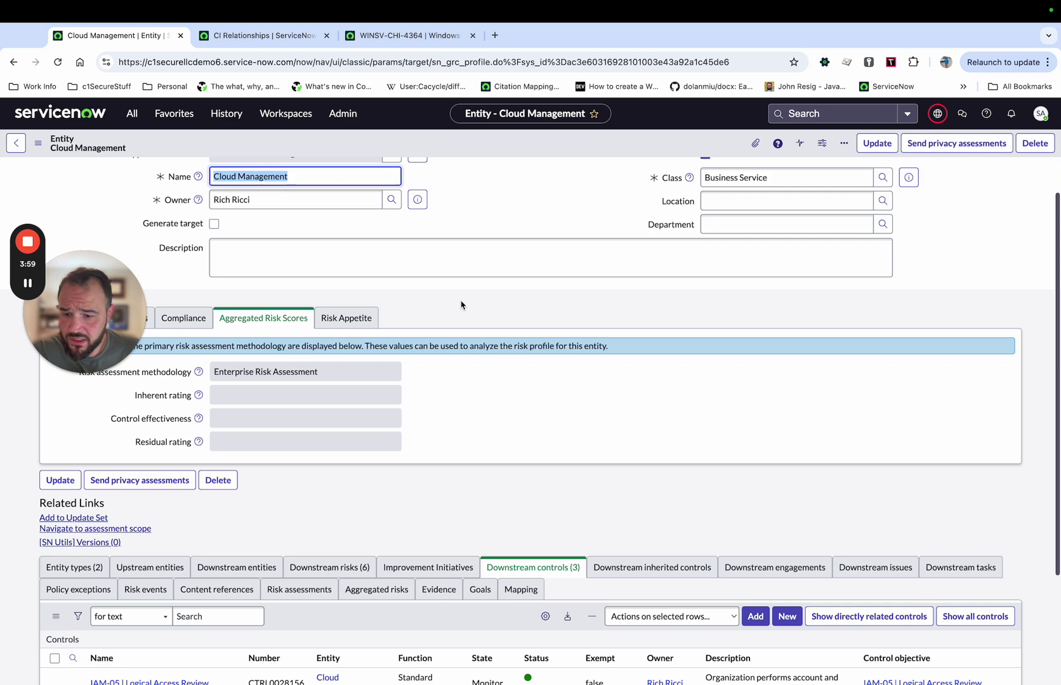
Step: Open the AM-03 Inventory Reconciliation control and scroll to its Indicators list
{"action": "scroll", "coordinate": [466, 303], "scroll_direction": "down", "scroll_amount": 3}
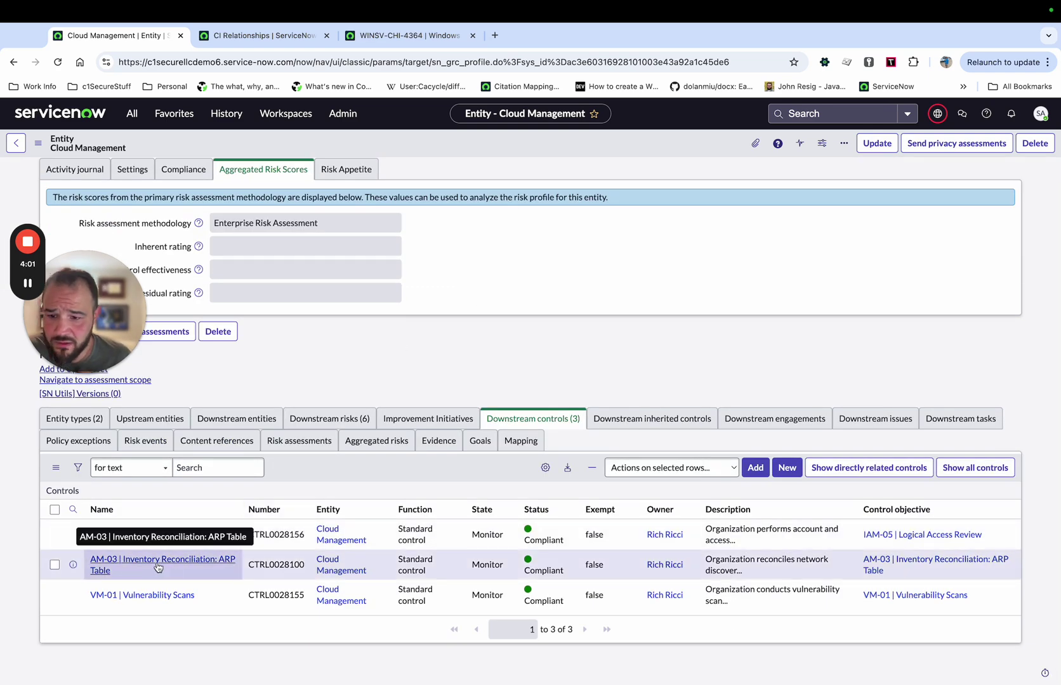
{"action": "left_click", "coordinate": [95, 562]}
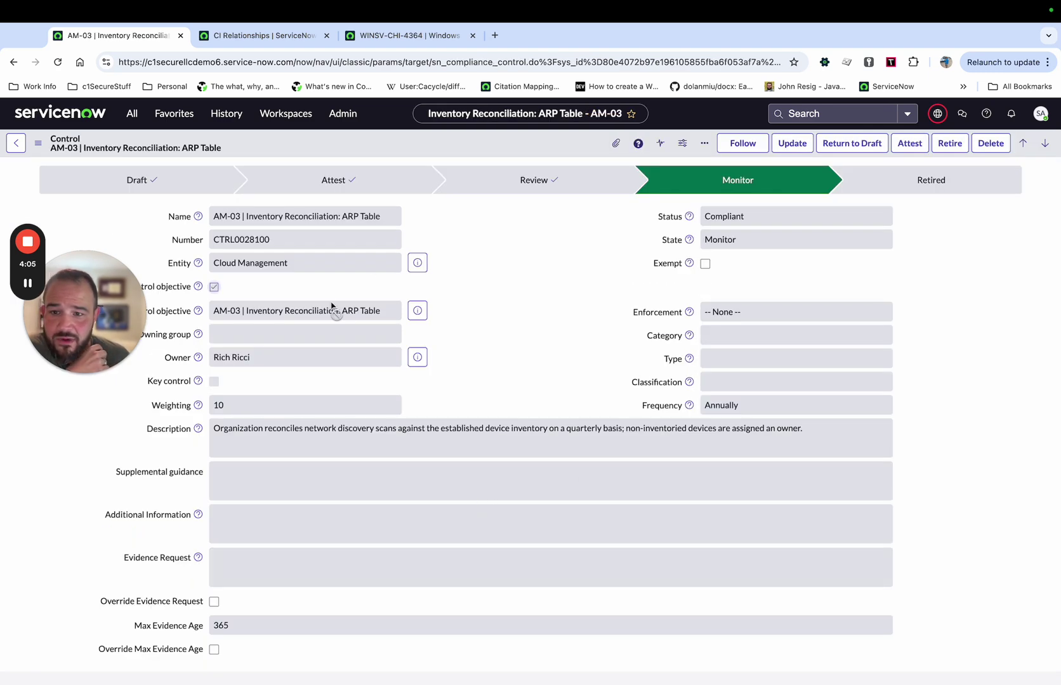
{"action": "scroll", "coordinate": [333, 307], "scroll_direction": "down", "scroll_amount": 1}
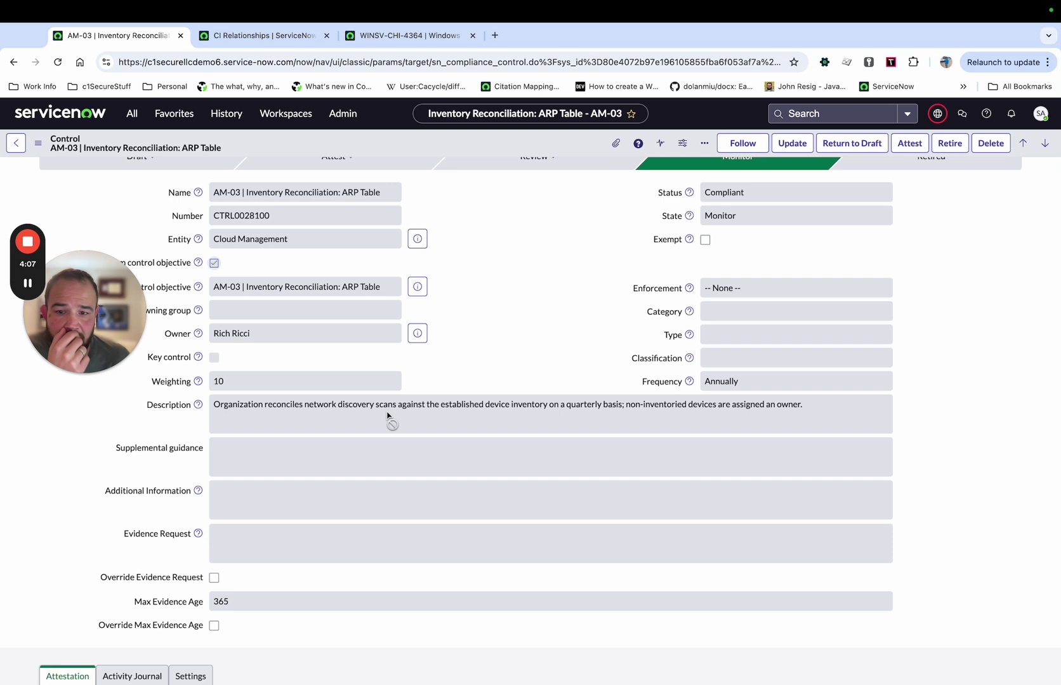
{"action": "scroll", "coordinate": [388, 416], "scroll_direction": "down", "scroll_amount": 3}
{"action": "scroll", "coordinate": [552, 368], "scroll_direction": "down", "scroll_amount": 10}
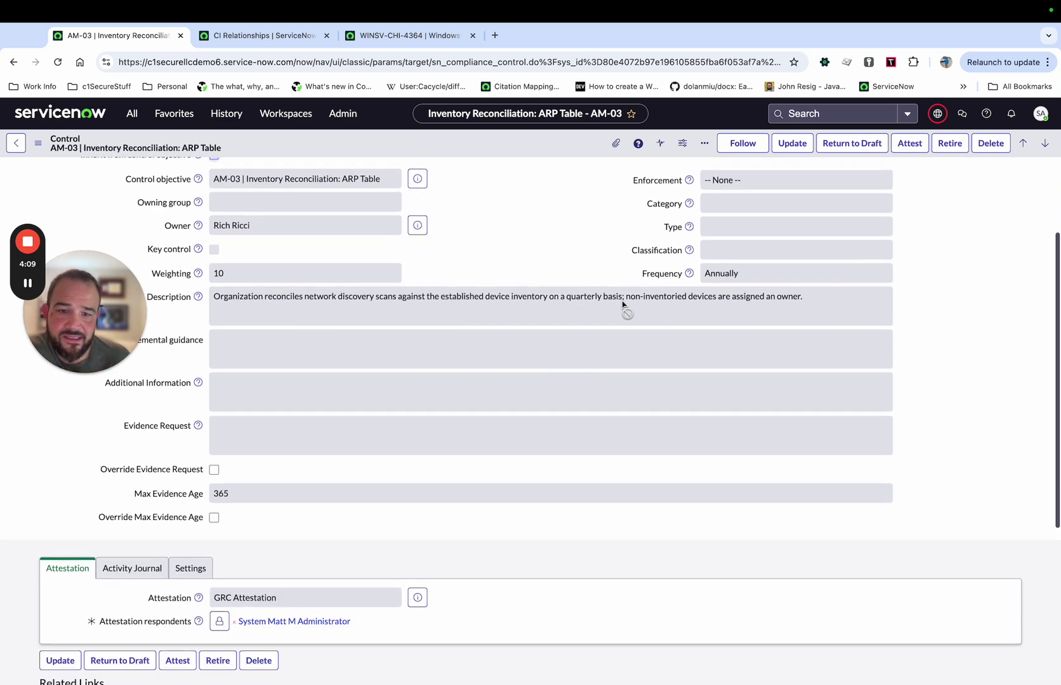
{"action": "scroll", "coordinate": [595, 343], "scroll_direction": "up", "scroll_amount": 2}
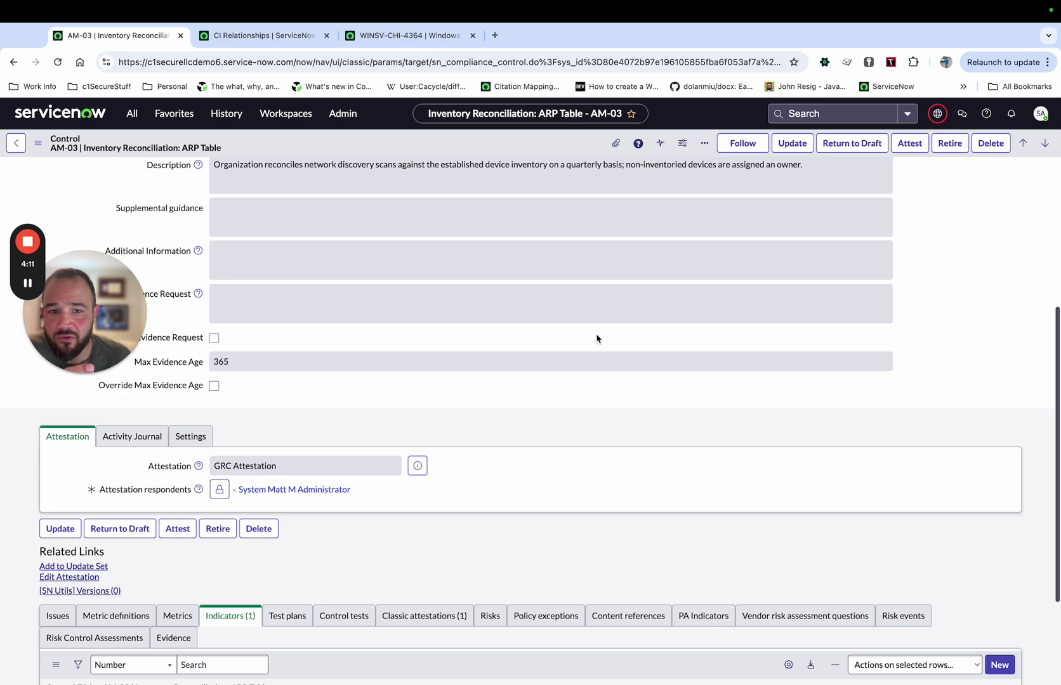
{"action": "scroll", "coordinate": [468, 279], "scroll_direction": "down", "scroll_amount": 6}
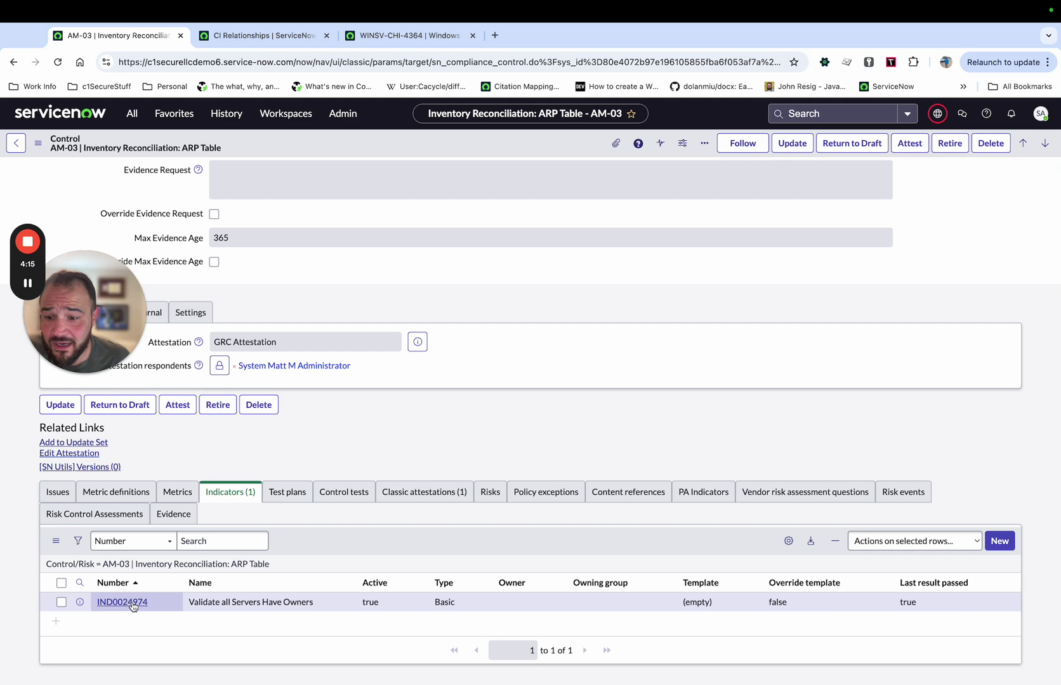
{"action": "scroll", "coordinate": [133, 607], "scroll_direction": "down", "scroll_amount": 1}
Step: Open indicator IND0024974 and review its Supporting Data and Basic Criteria
{"action": "left_click", "coordinate": [121, 598]}
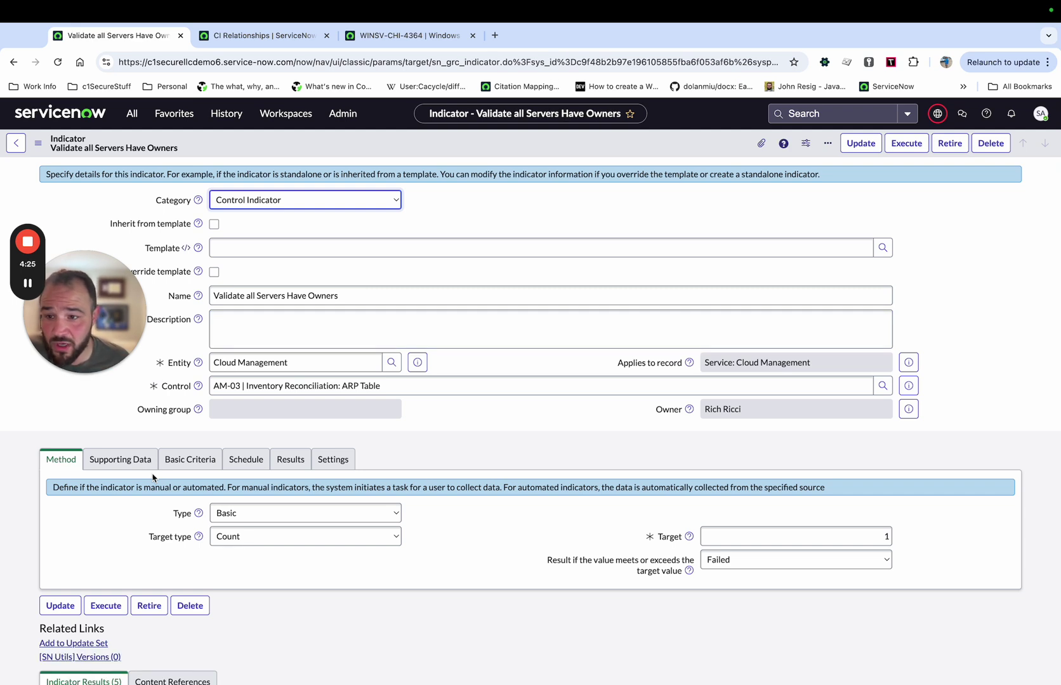
{"action": "left_click", "coordinate": [133, 462]}
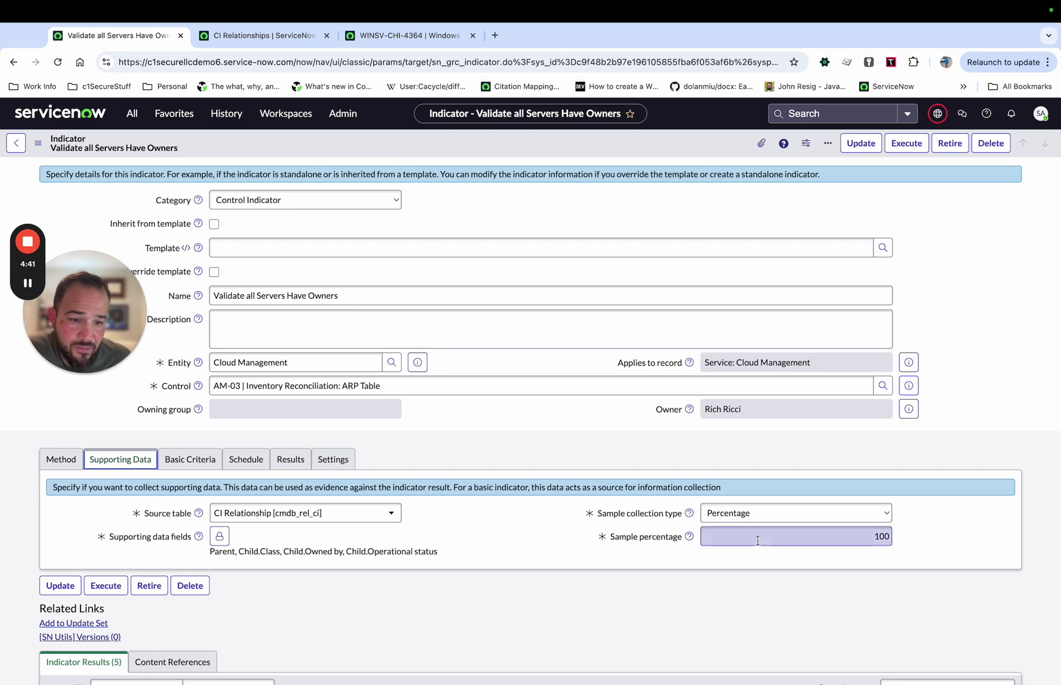
{"action": "left_click", "coordinate": [190, 459]}
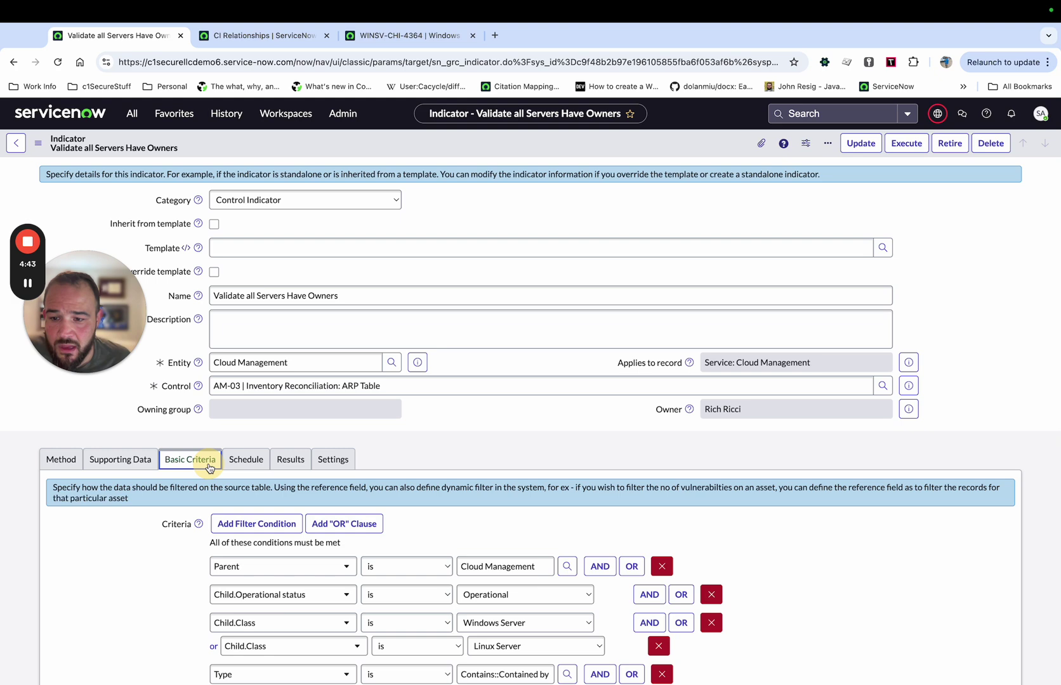
Step: Delete the 'Child.Operational status is not Operational' condition and save the indicator
{"action": "scroll", "coordinate": [170, 520], "scroll_direction": "down", "scroll_amount": 3}
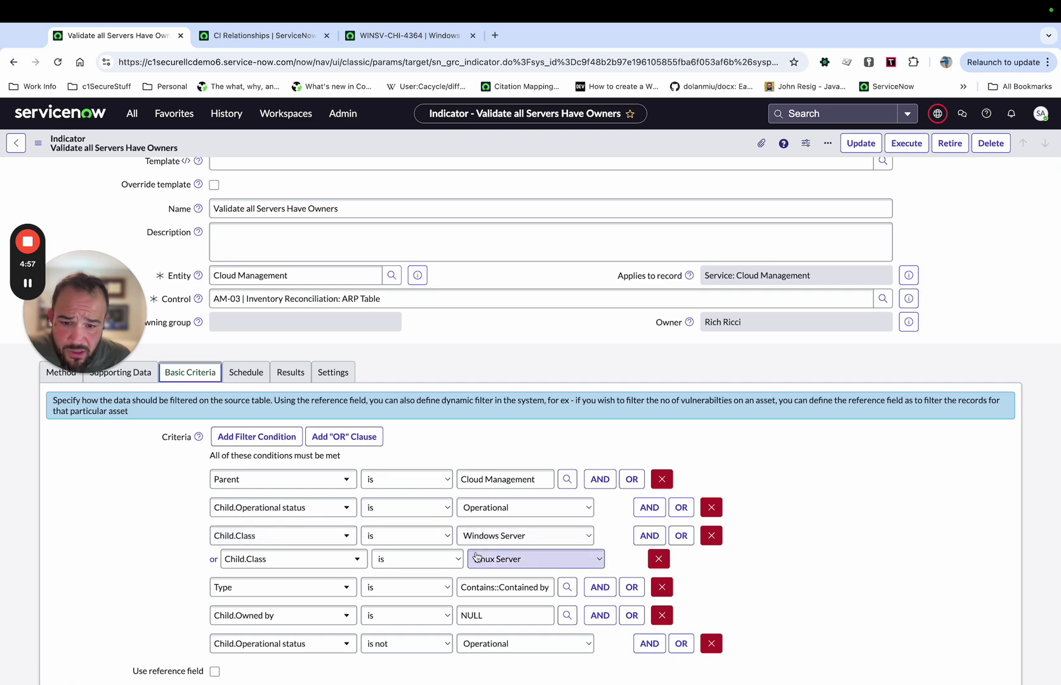
{"action": "scroll", "coordinate": [185, 550], "scroll_direction": "down", "scroll_amount": 2}
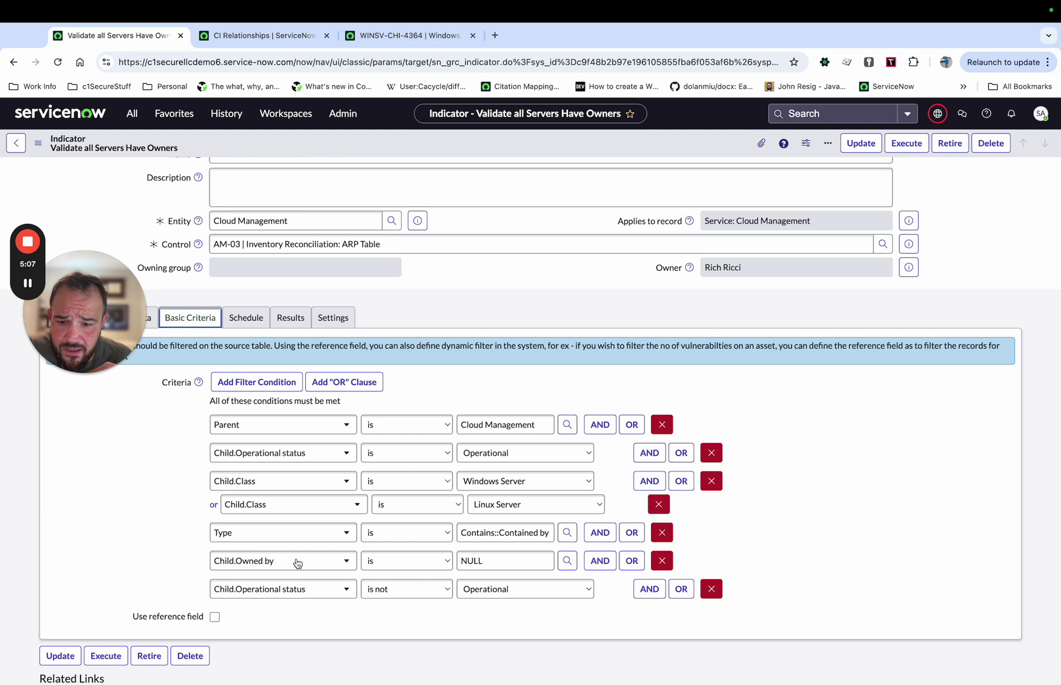
{"action": "left_click", "coordinate": [712, 589]}
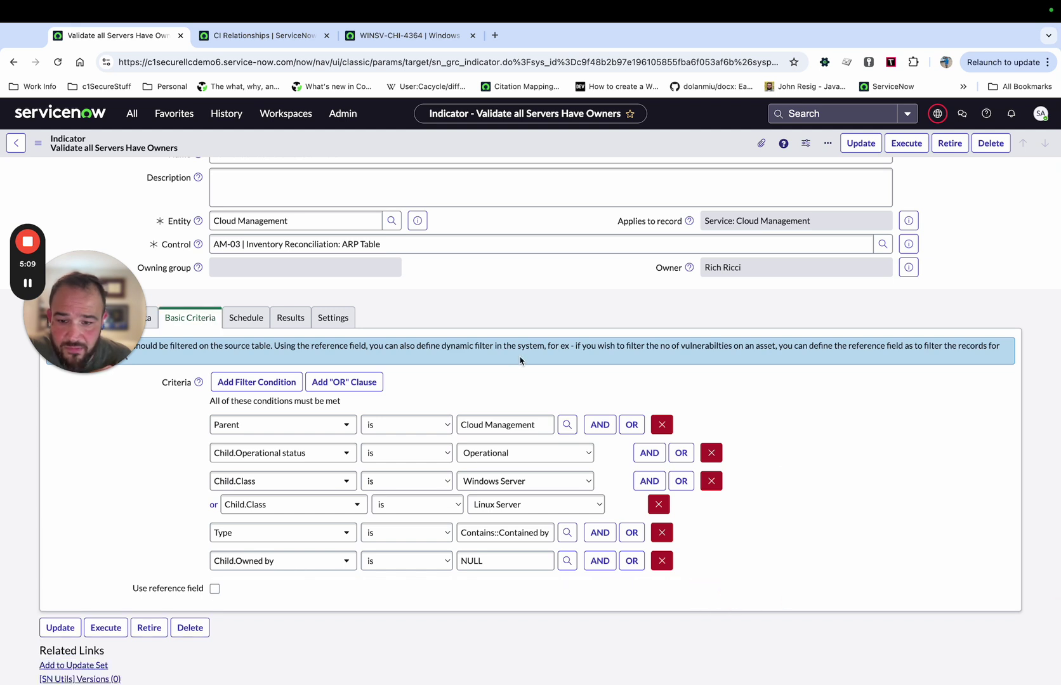
{"action": "left_click", "coordinate": [38, 144]}
{"action": "left_click", "coordinate": [38, 144]}
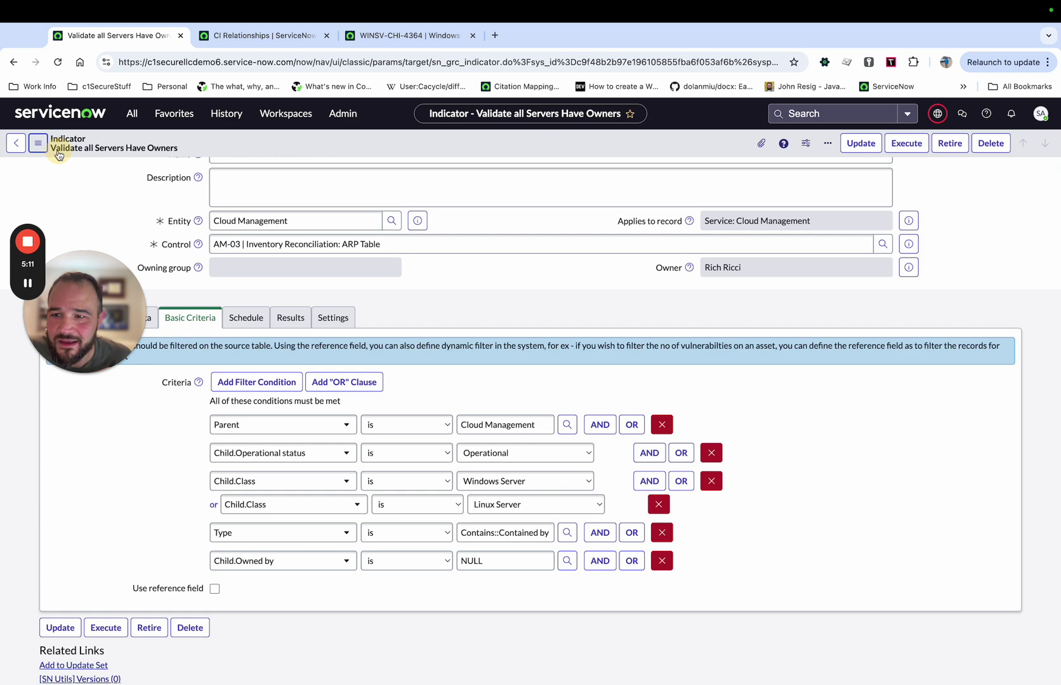
{"action": "left_click", "coordinate": [38, 143]}
{"action": "left_click", "coordinate": [46, 155]}
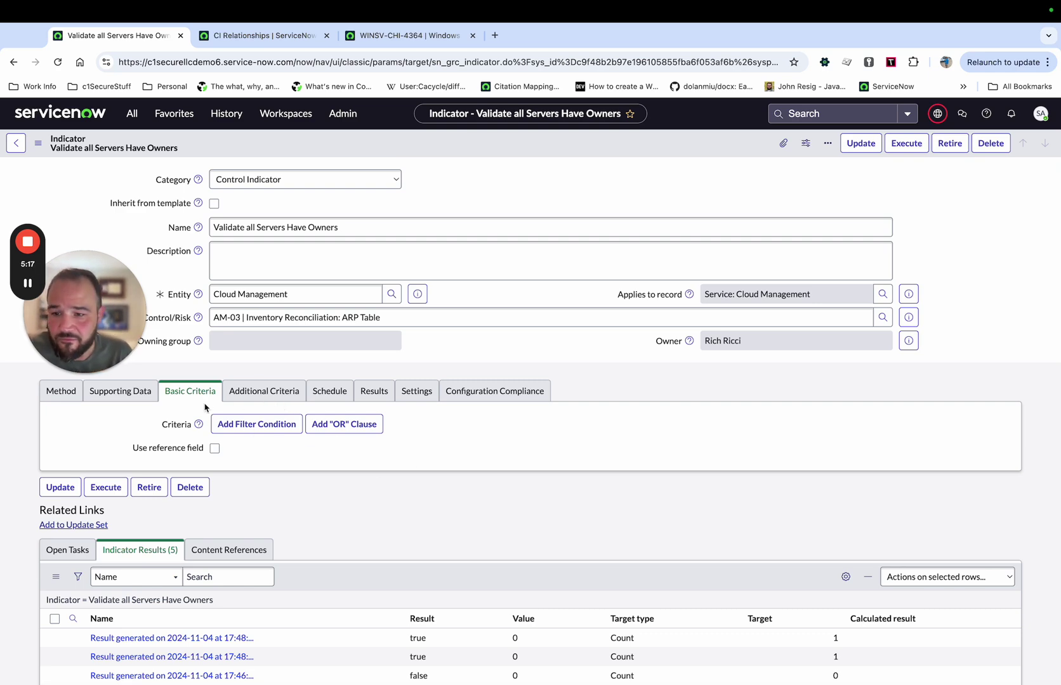
{"action": "scroll", "coordinate": [396, 512], "scroll_direction": "down", "scroll_amount": 3}
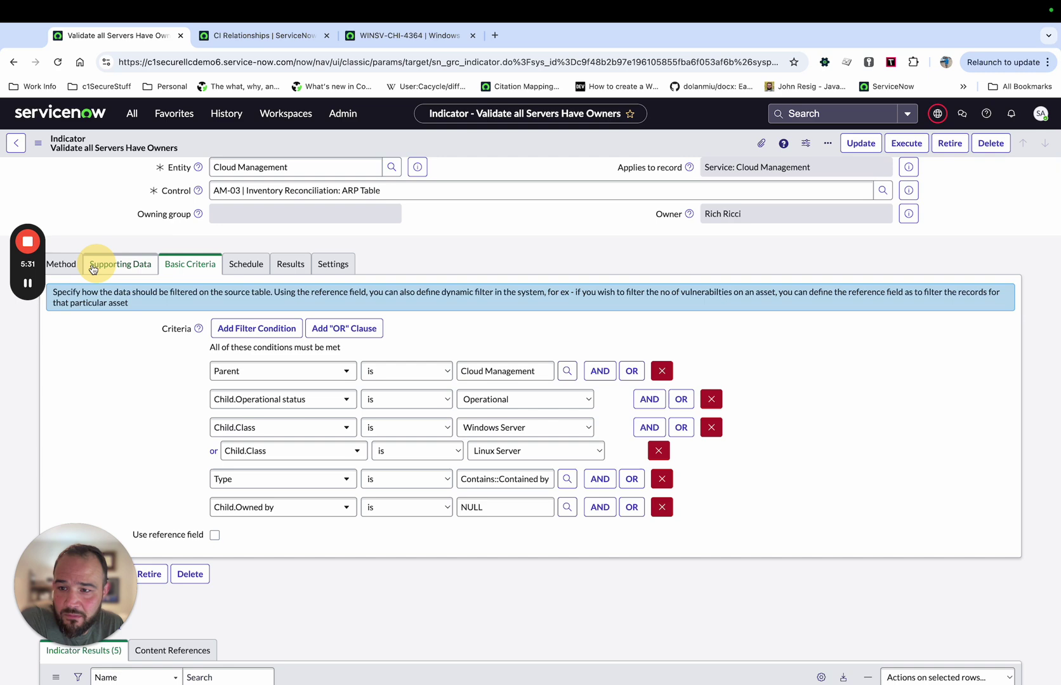
Step: Confirm the Basic Count method with target 1 gives Failed when met
{"action": "left_click", "coordinate": [61, 264]}
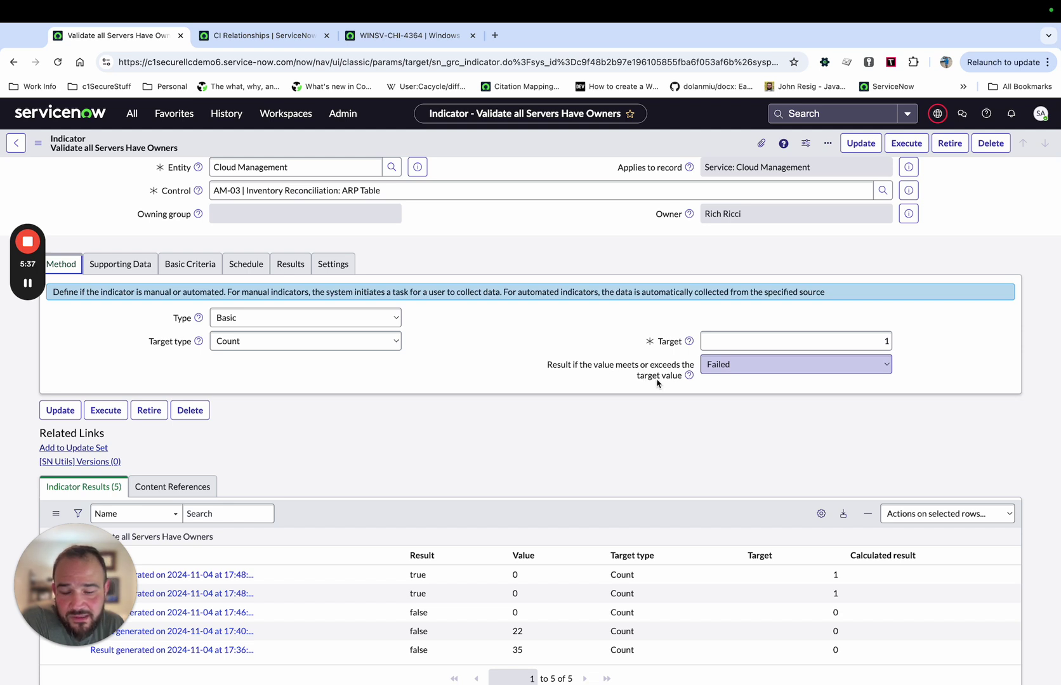
{"action": "left_click", "coordinate": [735, 368]}
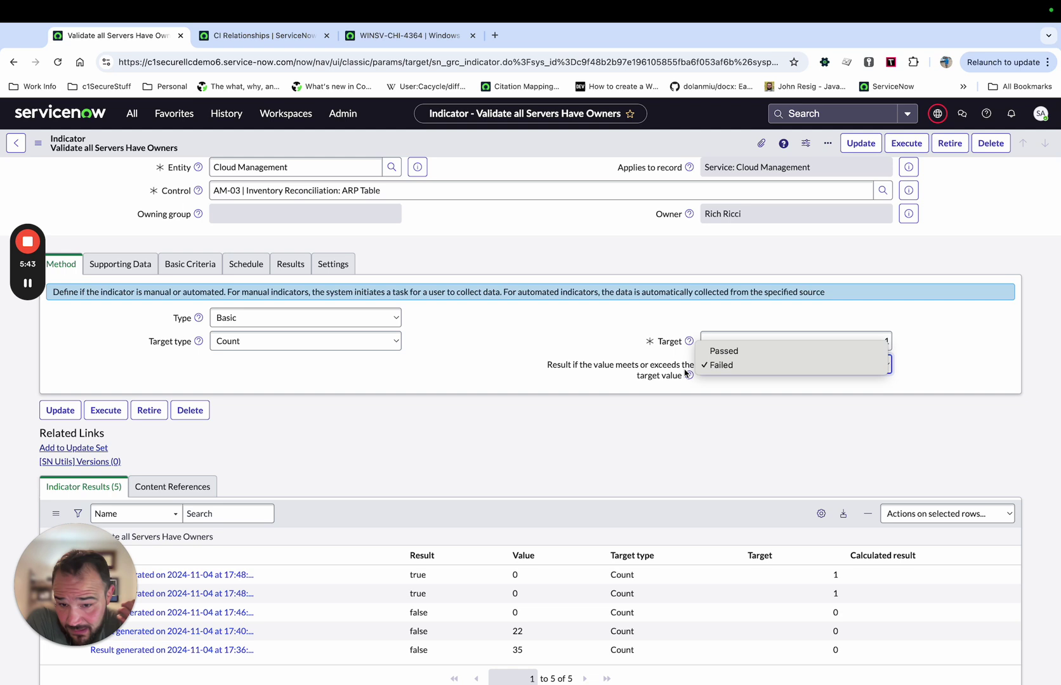
{"action": "left_click", "coordinate": [613, 340]}
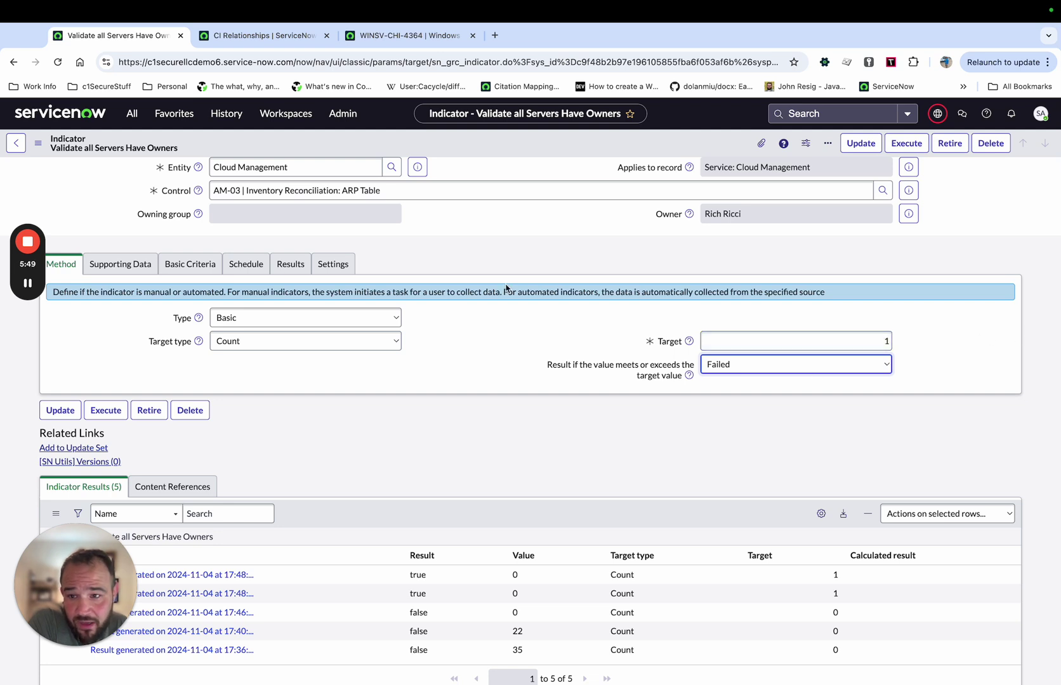
{"action": "left_click", "coordinate": [273, 37]}
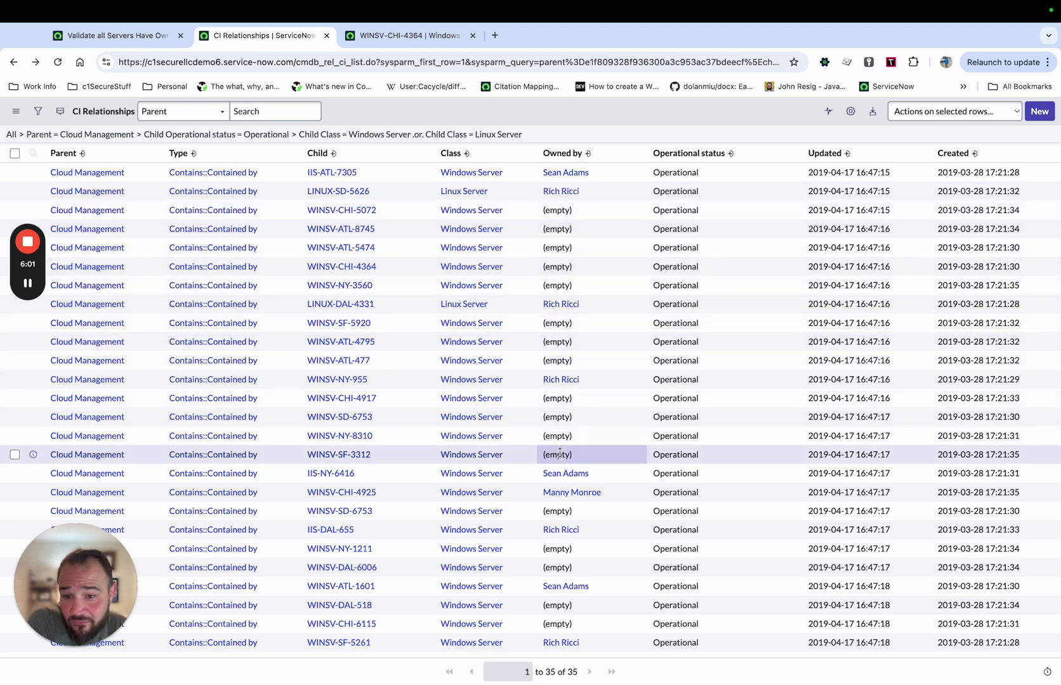
{"action": "left_click", "coordinate": [118, 35]}
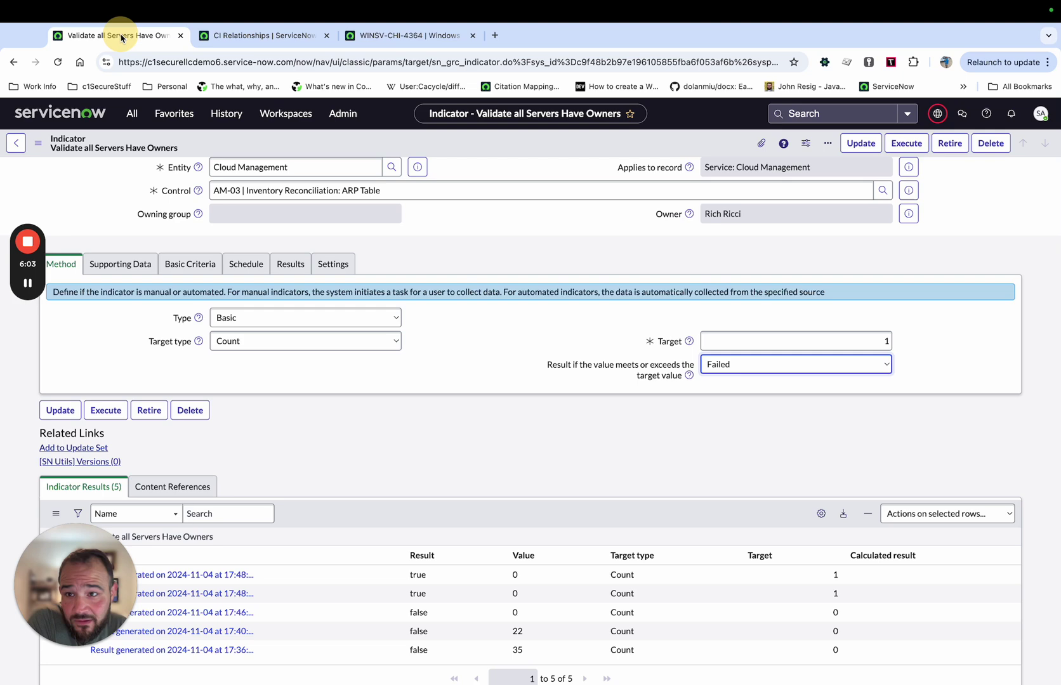
Step: Execute the indicator and find the new 18:46 result with value 22 against target 1
{"action": "scroll", "coordinate": [550, 298], "scroll_direction": "up", "scroll_amount": 1}
{"action": "scroll", "coordinate": [555, 303], "scroll_direction": "up", "scroll_amount": 4}
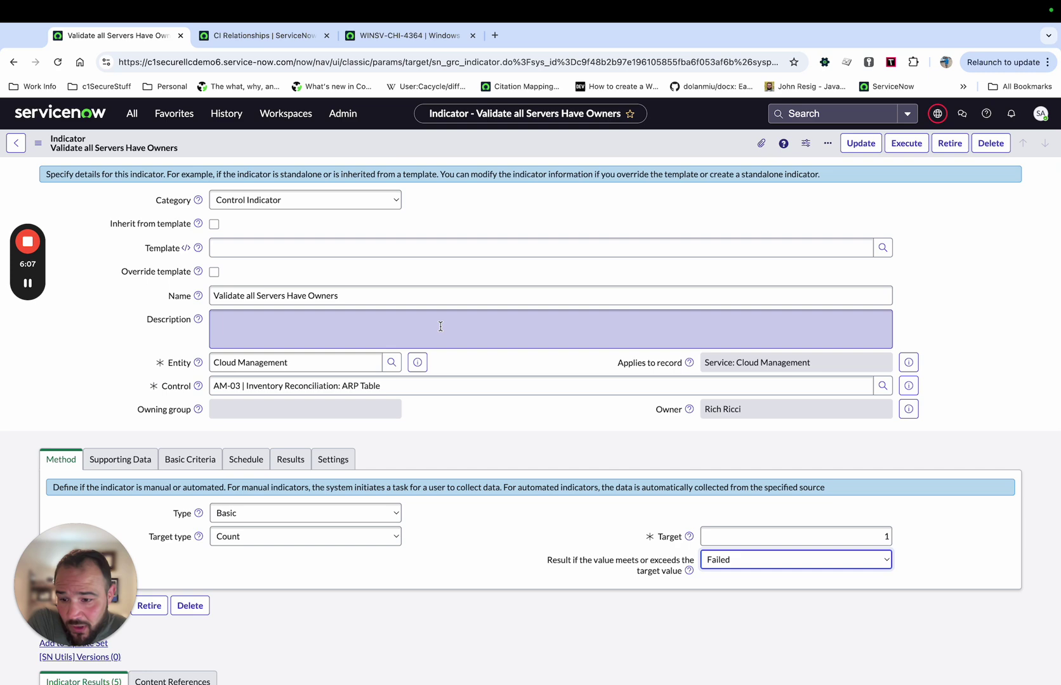
{"action": "scroll", "coordinate": [928, 184], "scroll_direction": "down", "scroll_amount": 2}
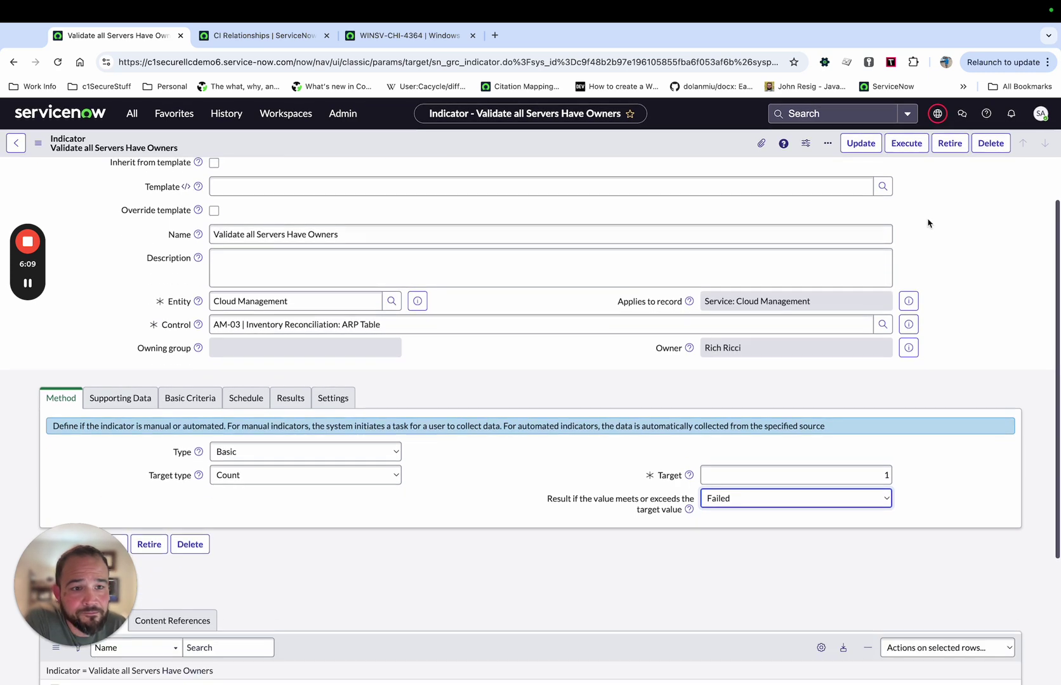
{"action": "left_click", "coordinate": [906, 144]}
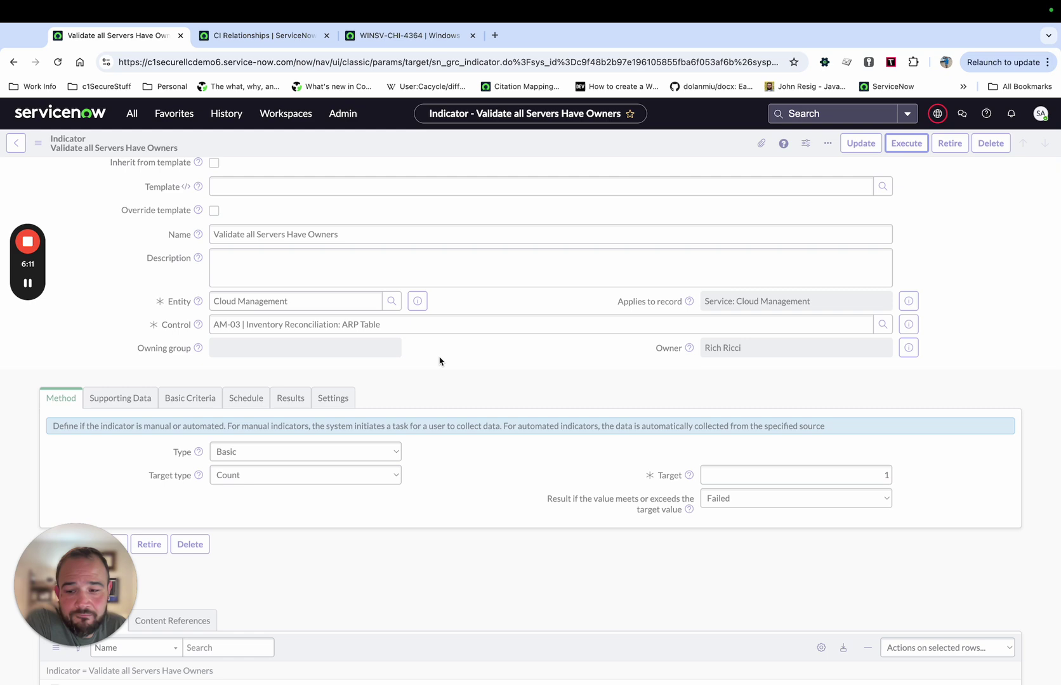
{"action": "mouse_move", "coordinate": [28, 285]}
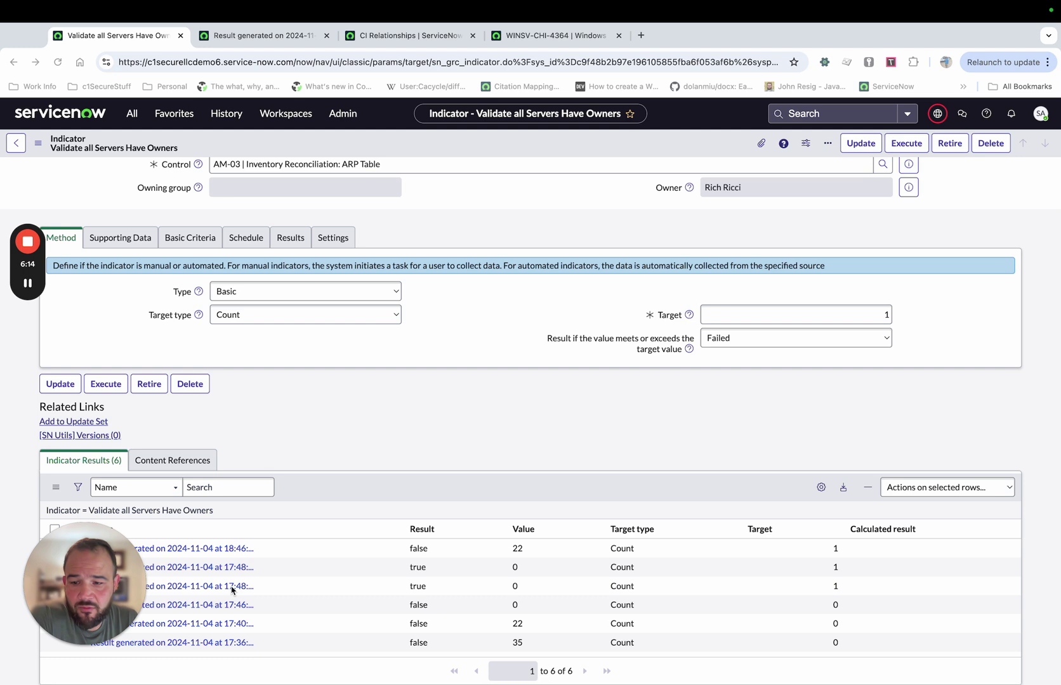
{"action": "left_click_drag", "start_coordinate": [127, 574], "coordinate": [127, 348]}
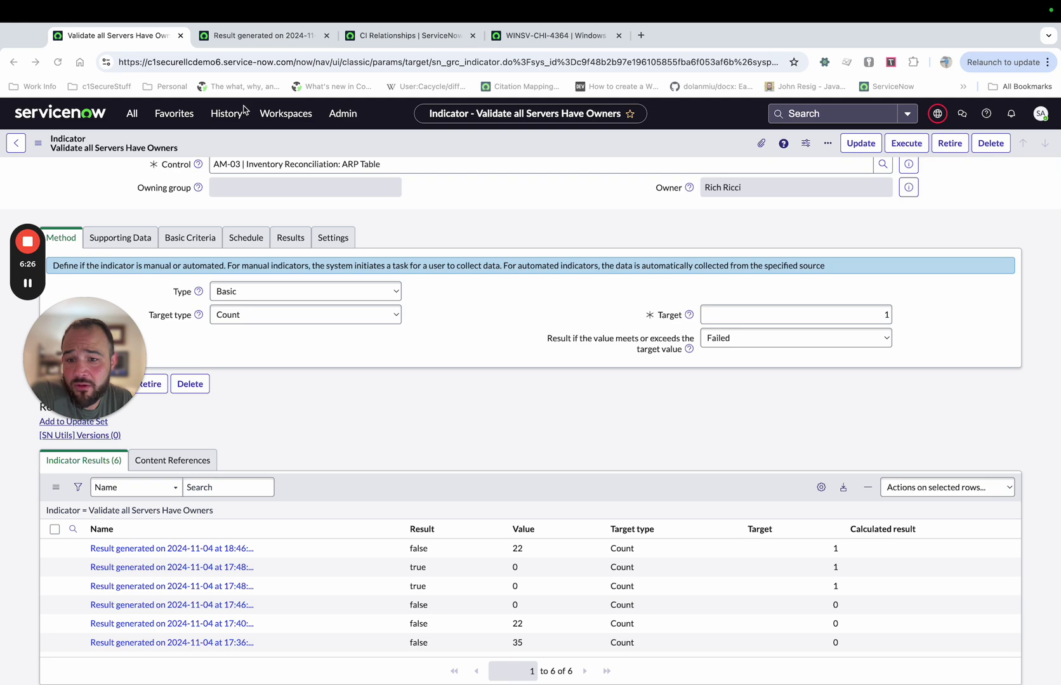
Step: Check the Failed status, then view the 18:46:29 result listing 22 unowned Windows servers
{"action": "left_click", "coordinate": [290, 237]}
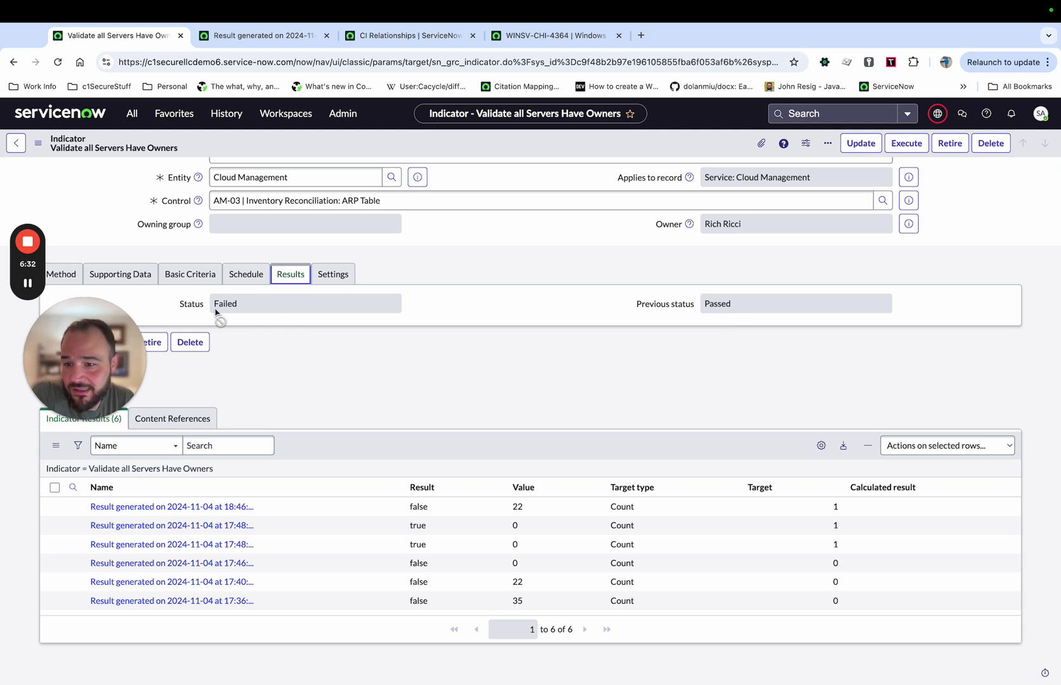
{"action": "left_click", "coordinate": [263, 39]}
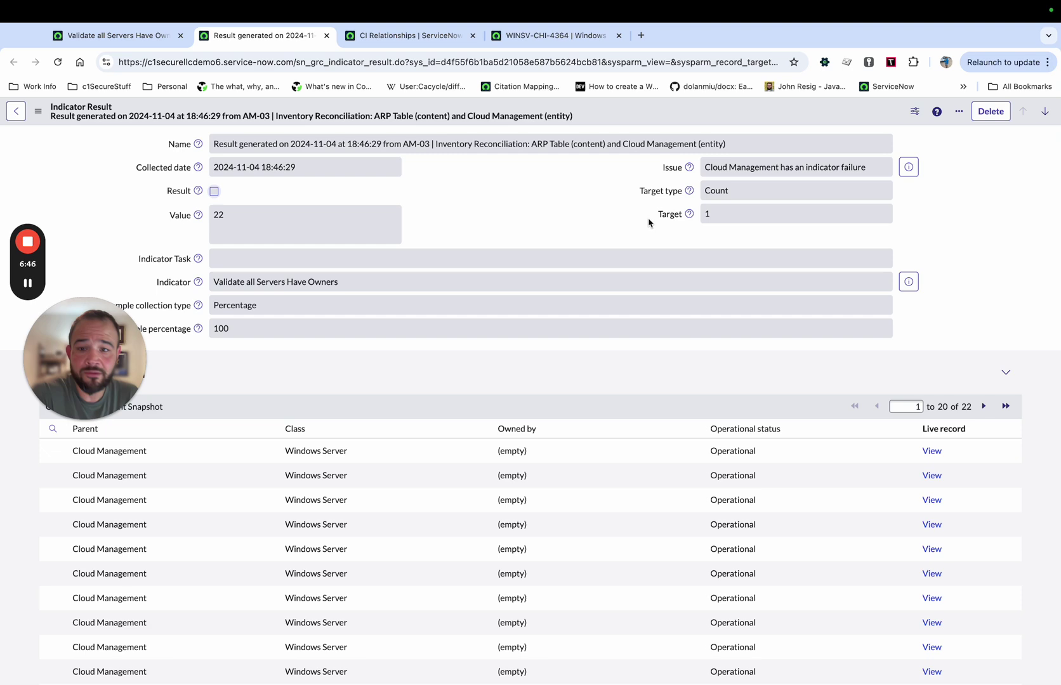
Step: Review the 18:46:29 result snapshot listing 22 Cloud Management Windows servers with empty owners
{"action": "scroll", "coordinate": [420, 230], "scroll_direction": "down", "scroll_amount": 5}
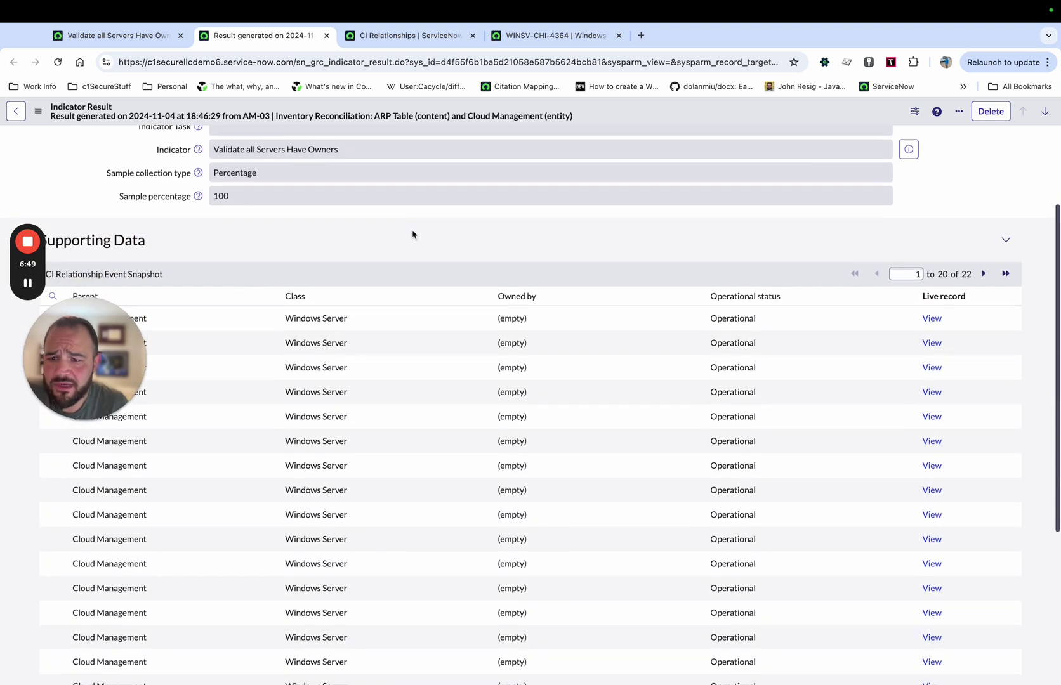
{"action": "scroll", "coordinate": [412, 235], "scroll_direction": "down", "scroll_amount": 5}
{"action": "left_click_drag", "start_coordinate": [135, 362], "coordinate": [154, 100]}
{"action": "scroll", "coordinate": [216, 267], "scroll_direction": "up", "scroll_amount": 3}
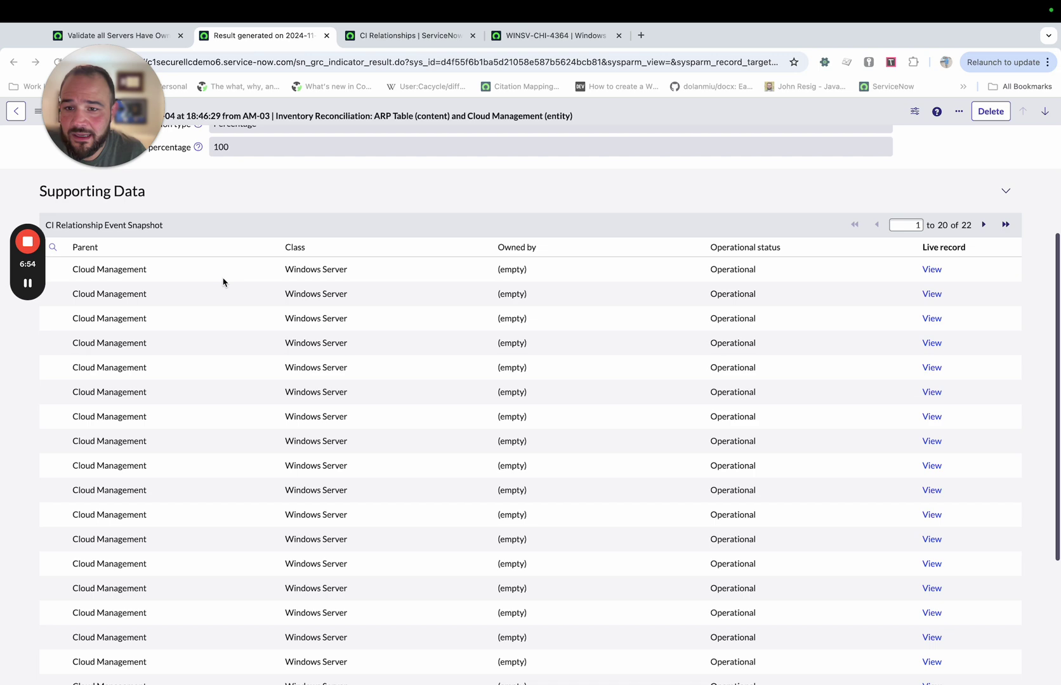
{"action": "scroll", "coordinate": [223, 283], "scroll_direction": "down", "scroll_amount": 1}
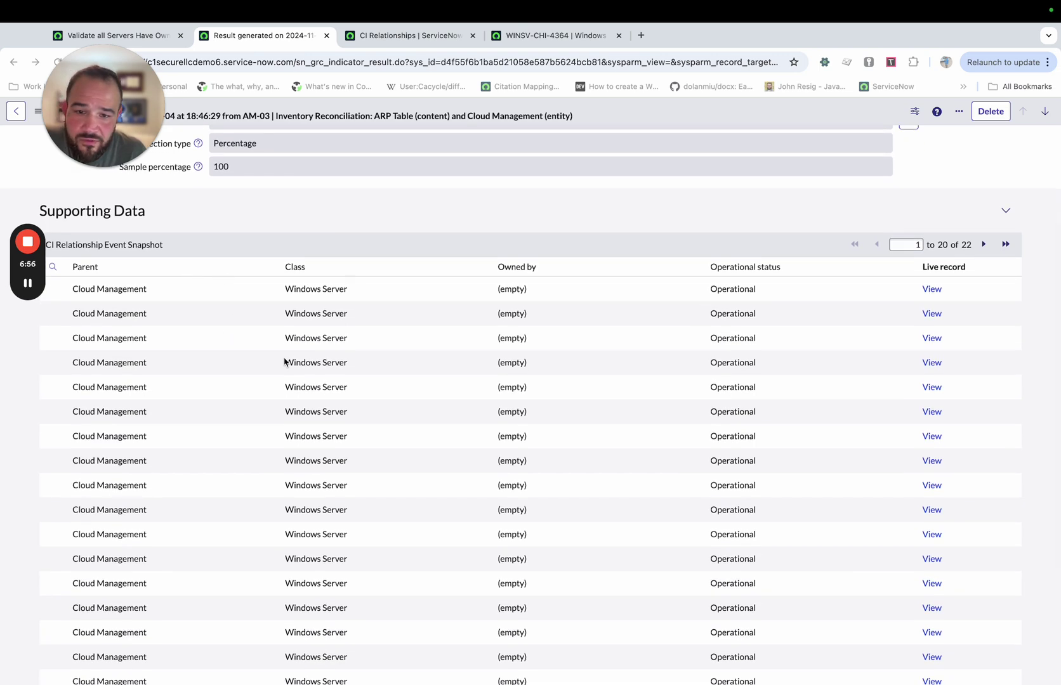
{"action": "scroll", "coordinate": [285, 362], "scroll_direction": "down", "scroll_amount": 2}
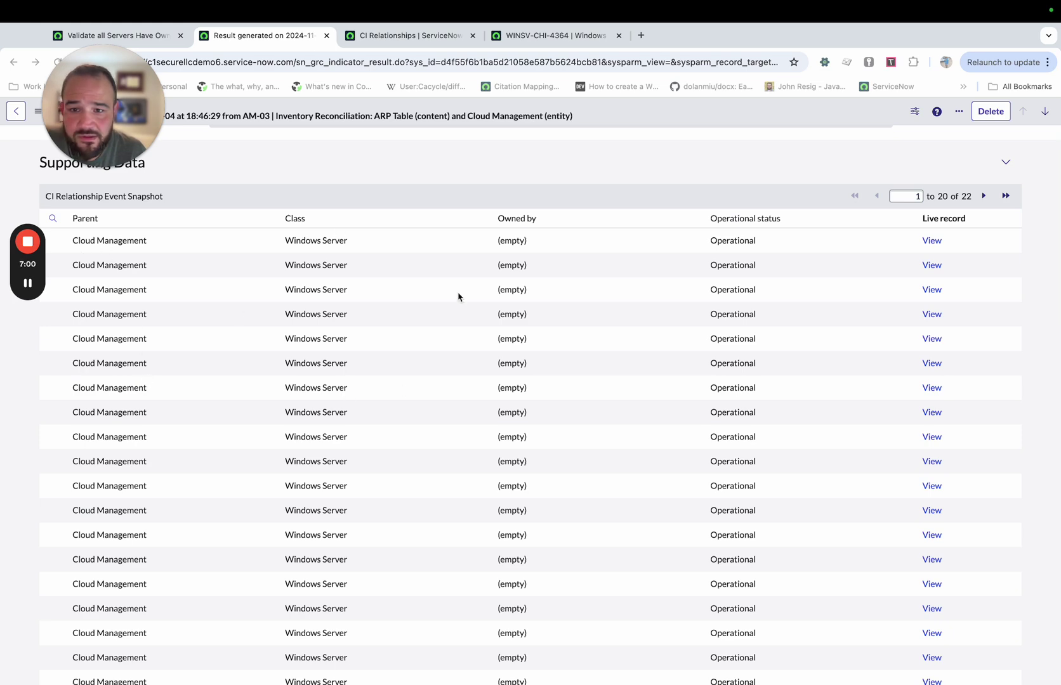
{"action": "scroll", "coordinate": [458, 297], "scroll_direction": "down", "scroll_amount": 5}
{"action": "scroll", "coordinate": [374, 348], "scroll_direction": "up", "scroll_amount": 2}
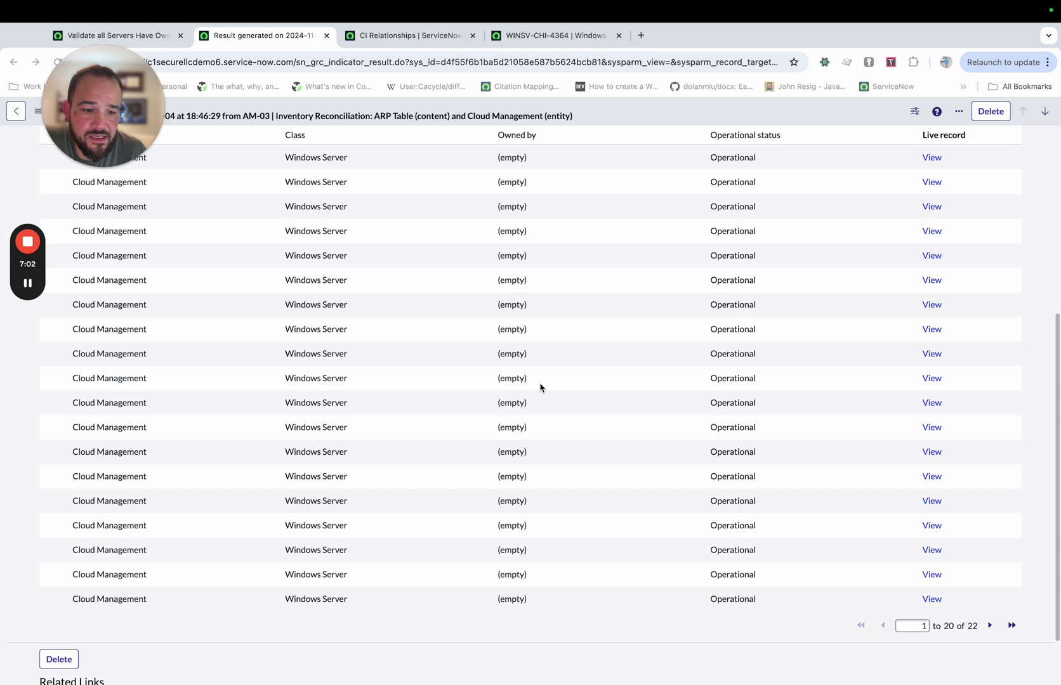
{"action": "scroll", "coordinate": [540, 387], "scroll_direction": "up", "scroll_amount": 5}
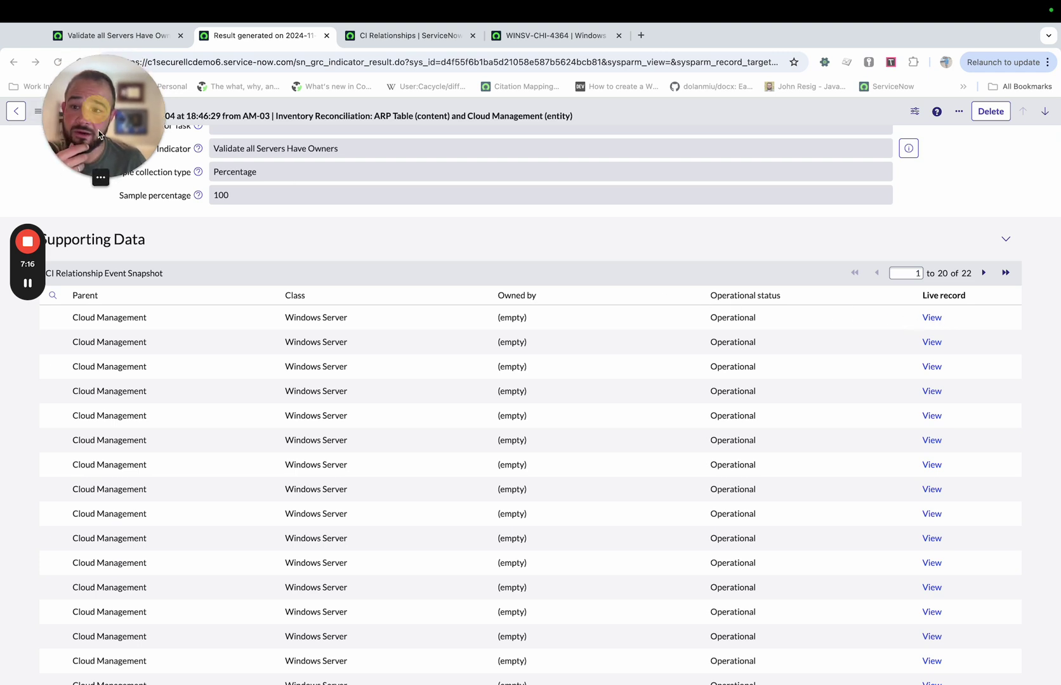
{"action": "left_click_drag", "start_coordinate": [64, 103], "coordinate": [36, 531]}
{"action": "left_click", "coordinate": [146, 470]}
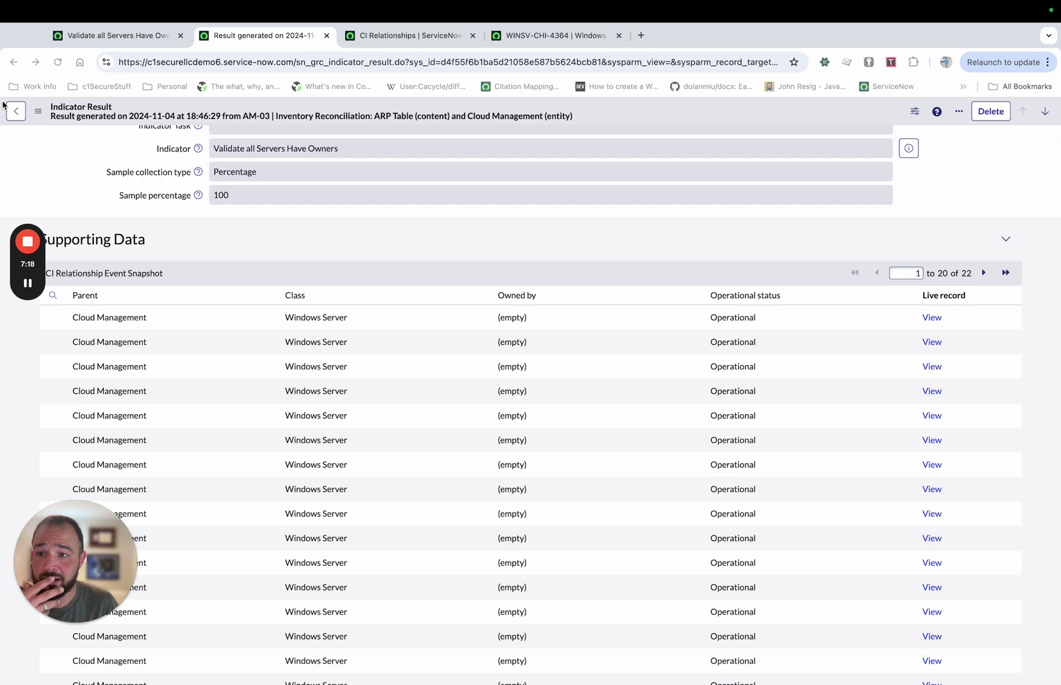
Step: From the indicator, open the Non Compliant AM-03 control and its issue IPT0020081
{"action": "left_click", "coordinate": [123, 36]}
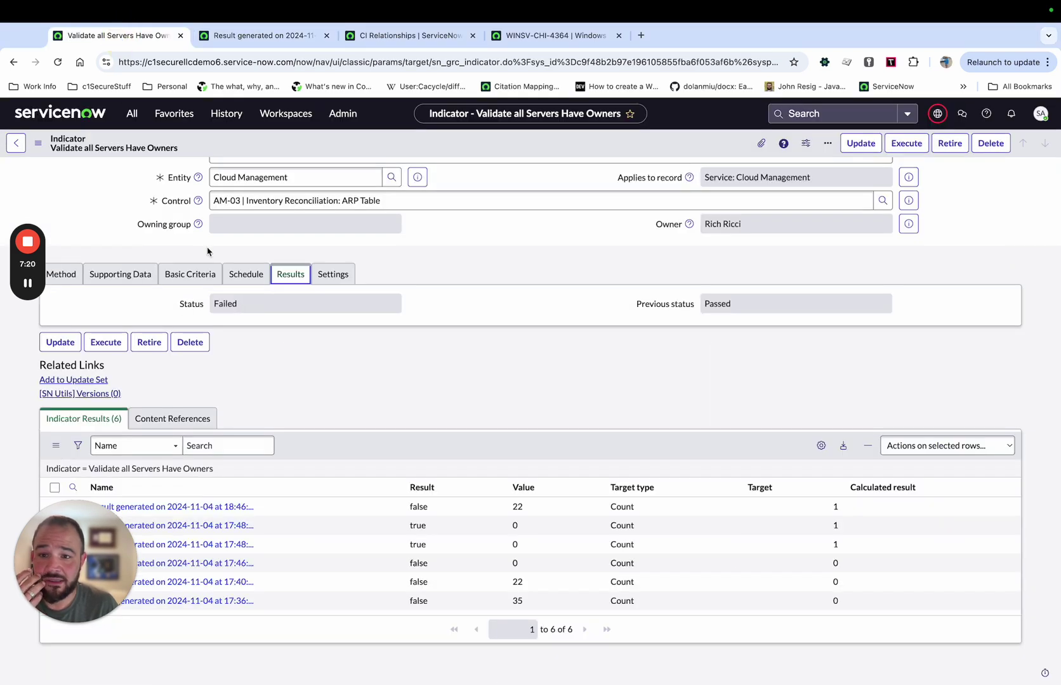
{"action": "left_click", "coordinate": [908, 200]}
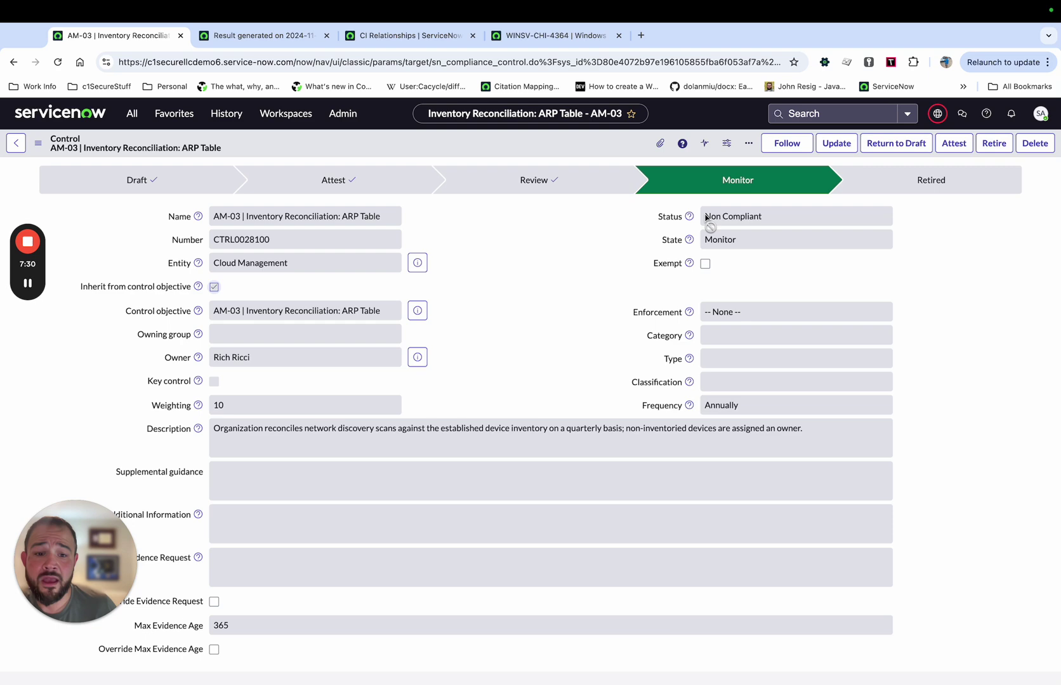
{"action": "scroll", "coordinate": [450, 309], "scroll_direction": "down", "scroll_amount": 6}
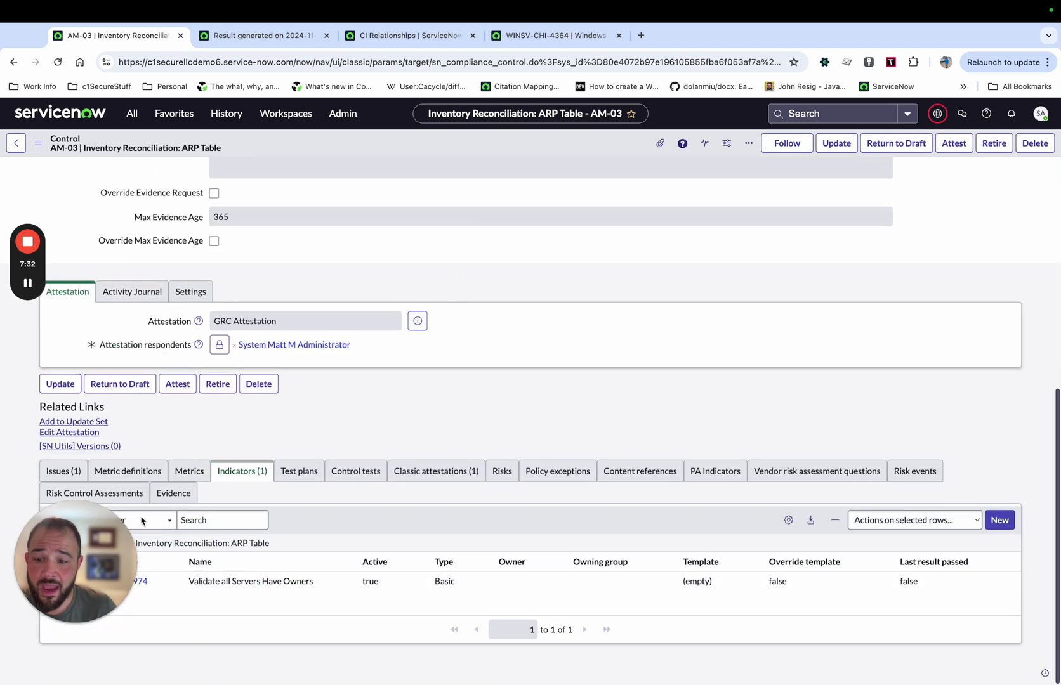
{"action": "left_click_drag", "start_coordinate": [85, 537], "coordinate": [130, 253]}
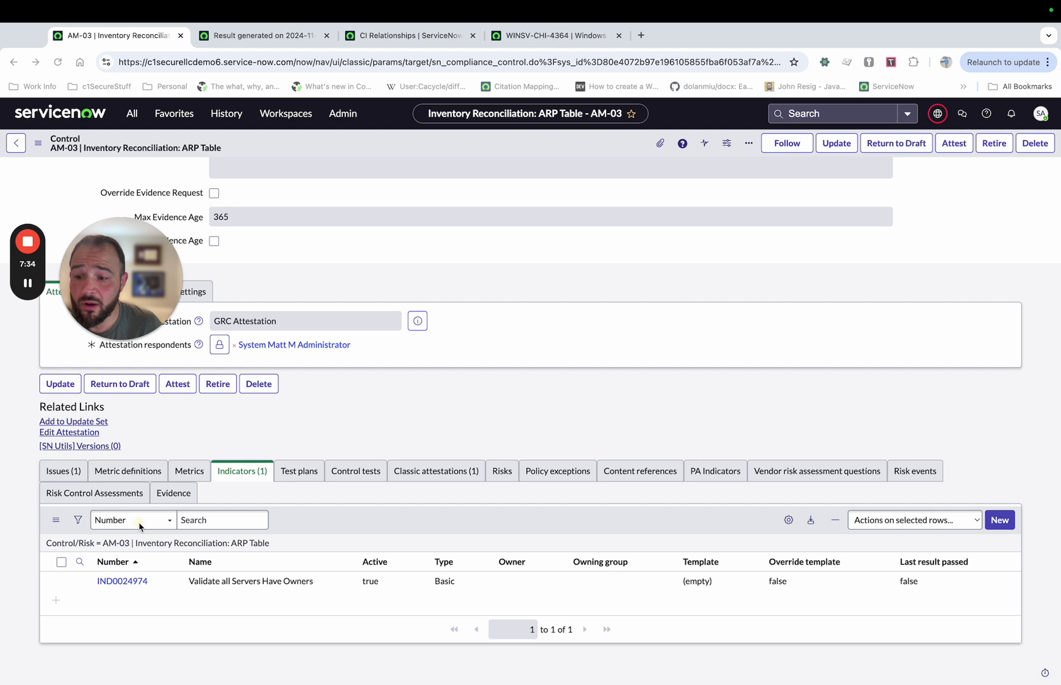
{"action": "left_click", "coordinate": [58, 471]}
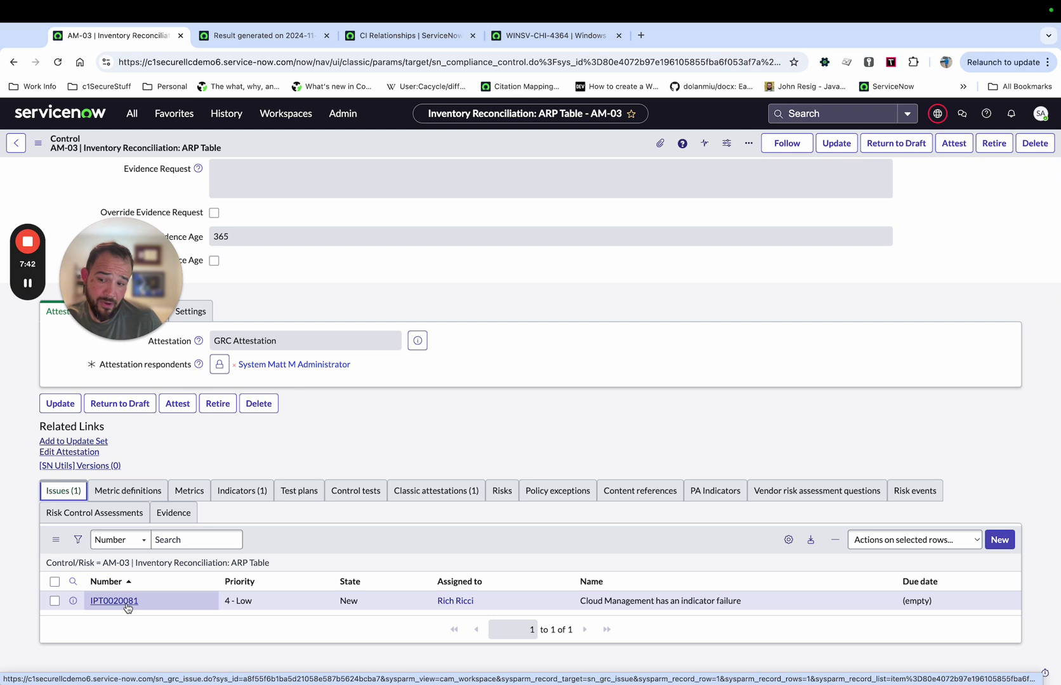
{"action": "left_click", "coordinate": [127, 606]}
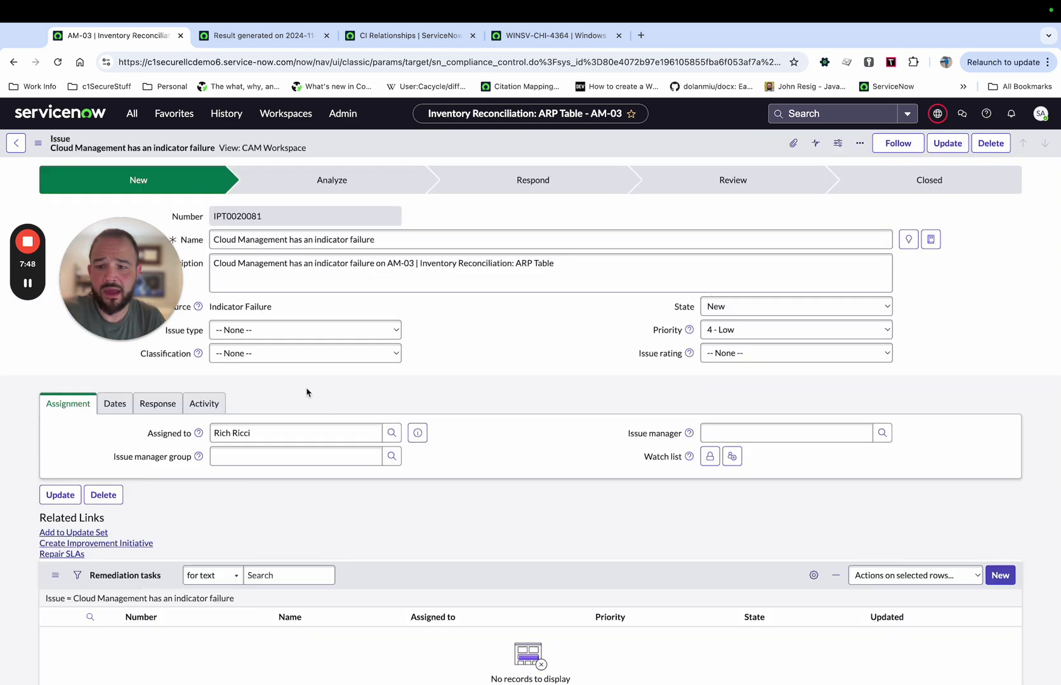
Step: Select the issue name and view its linked Validate all Servers Have Owners result from 18:46:29
{"action": "triple_click", "coordinate": [370, 244]}
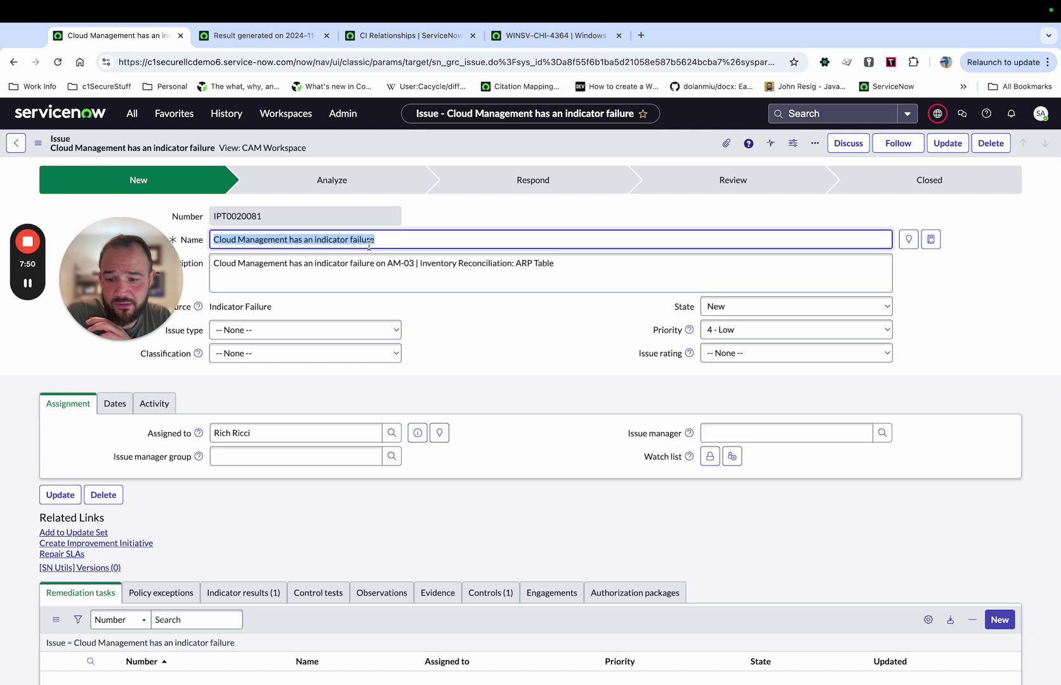
{"action": "left_click_drag", "start_coordinate": [369, 244], "coordinate": [309, 273]}
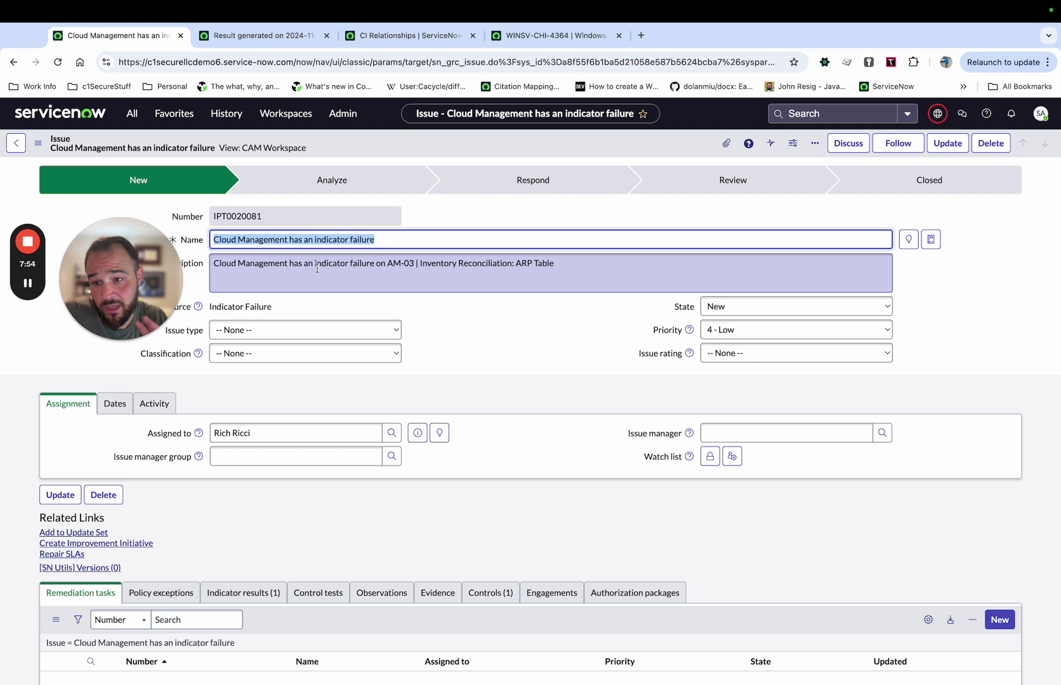
{"action": "left_click_drag", "start_coordinate": [317, 268], "coordinate": [246, 601]}
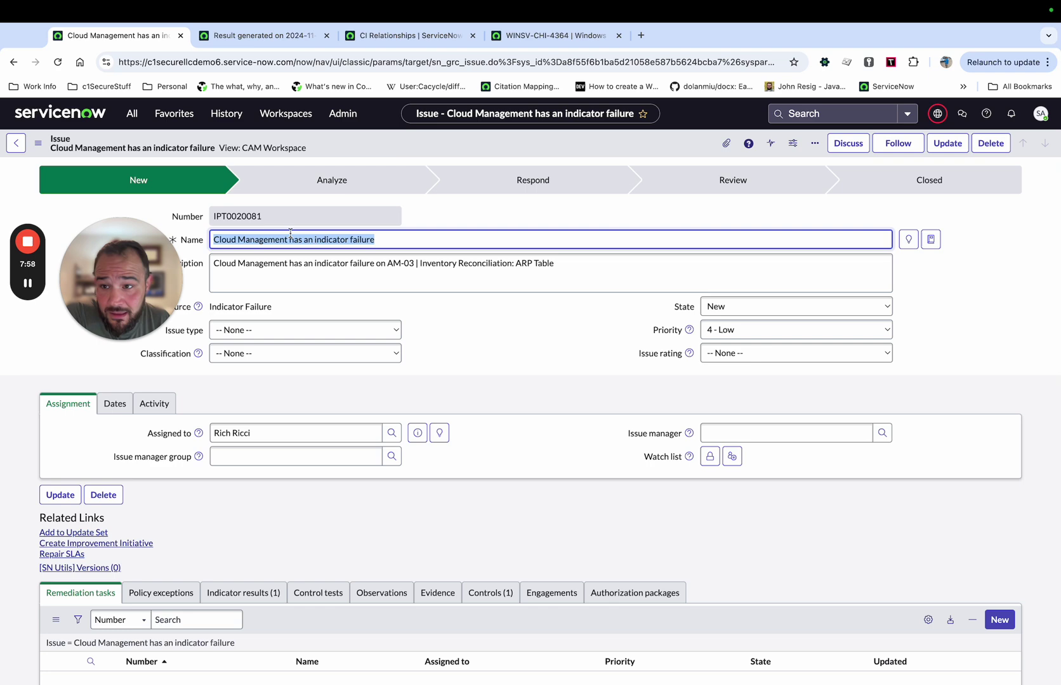
{"action": "left_click", "coordinate": [254, 593]}
{"action": "scroll", "coordinate": [254, 609], "scroll_direction": "down", "scroll_amount": 2}
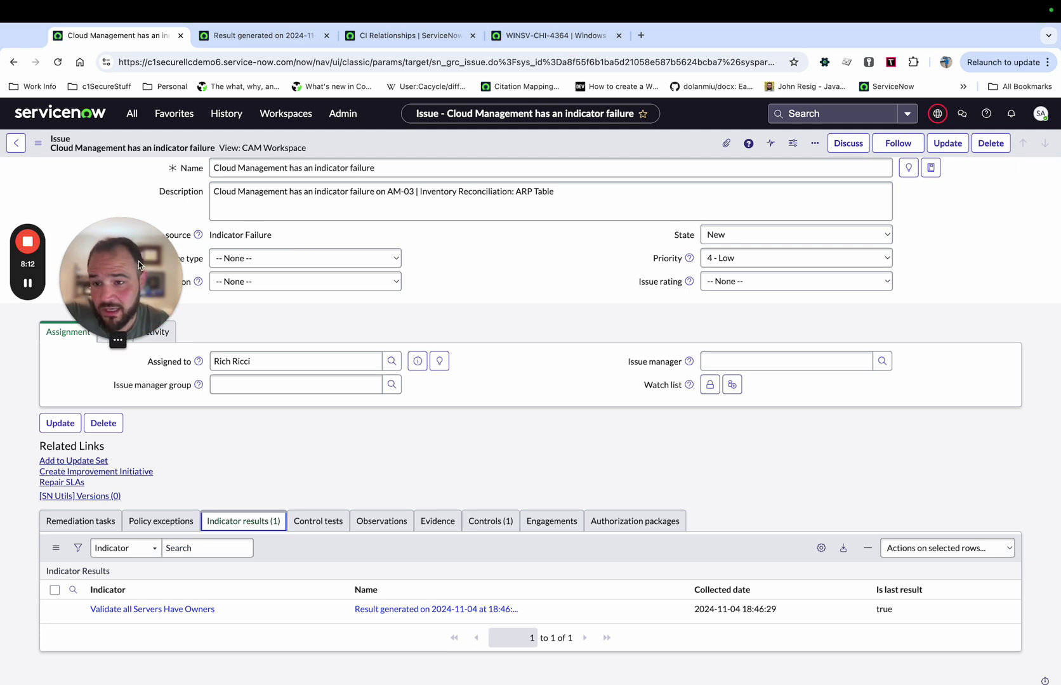
{"action": "left_click_drag", "start_coordinate": [140, 265], "coordinate": [105, 549]}
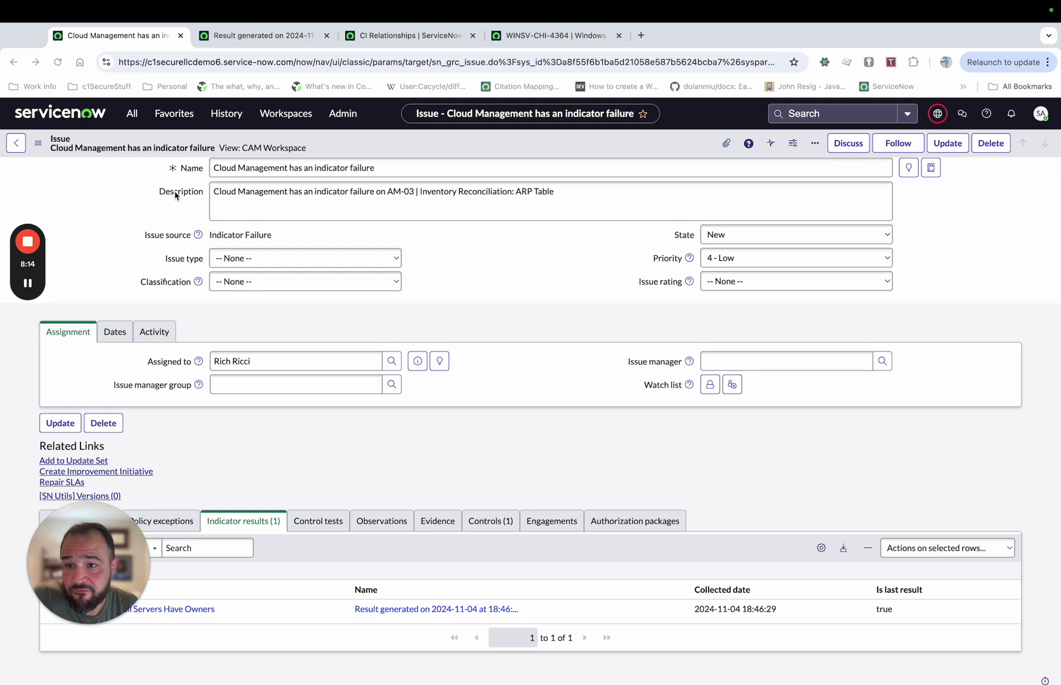
{"action": "left_click", "coordinate": [226, 113]}
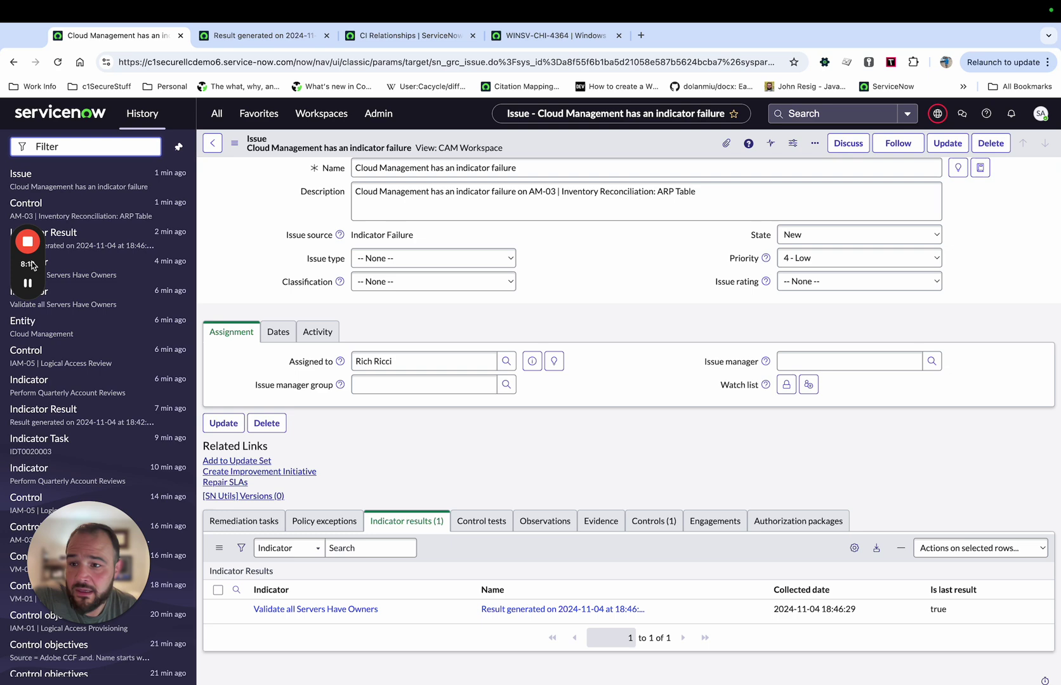
Step: Go to the Cloud Management entity and open its still-Compliant VM-01 Vulnerability Scans control (CTRL0028155)
{"action": "left_click", "coordinate": [28, 325]}
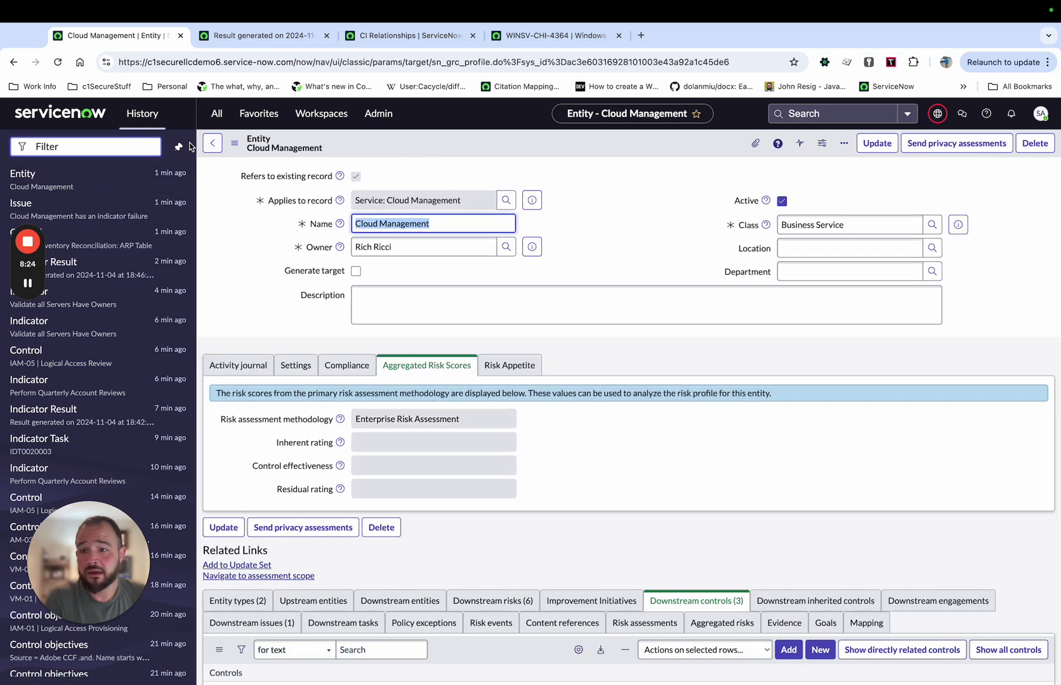
{"action": "left_click", "coordinate": [179, 147]}
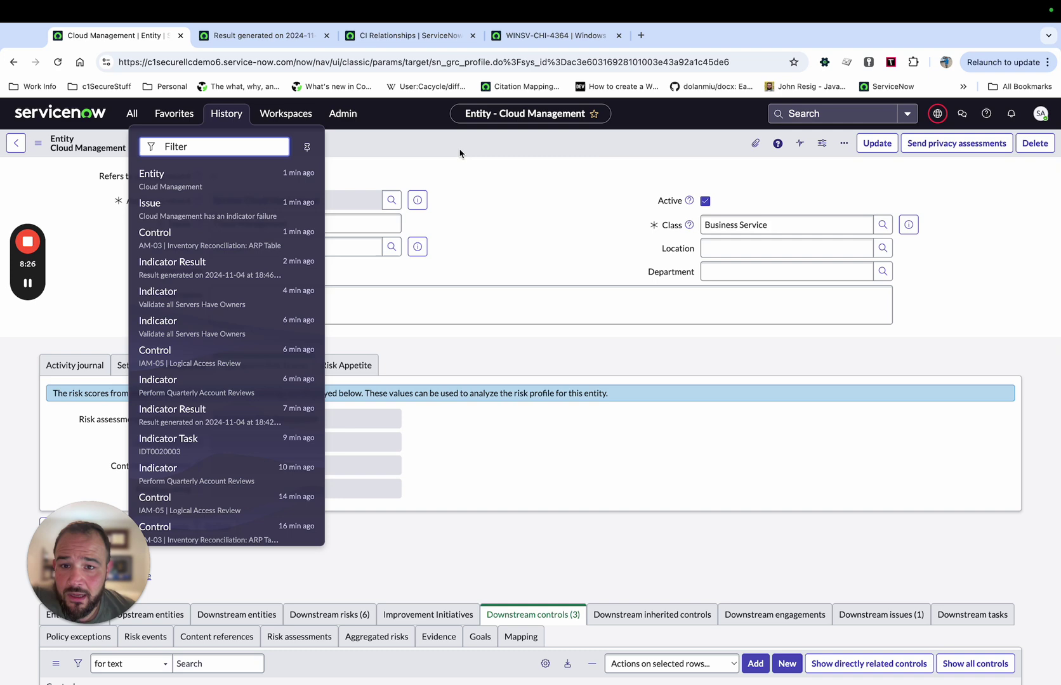
{"action": "scroll", "coordinate": [432, 336], "scroll_direction": "down", "scroll_amount": 3}
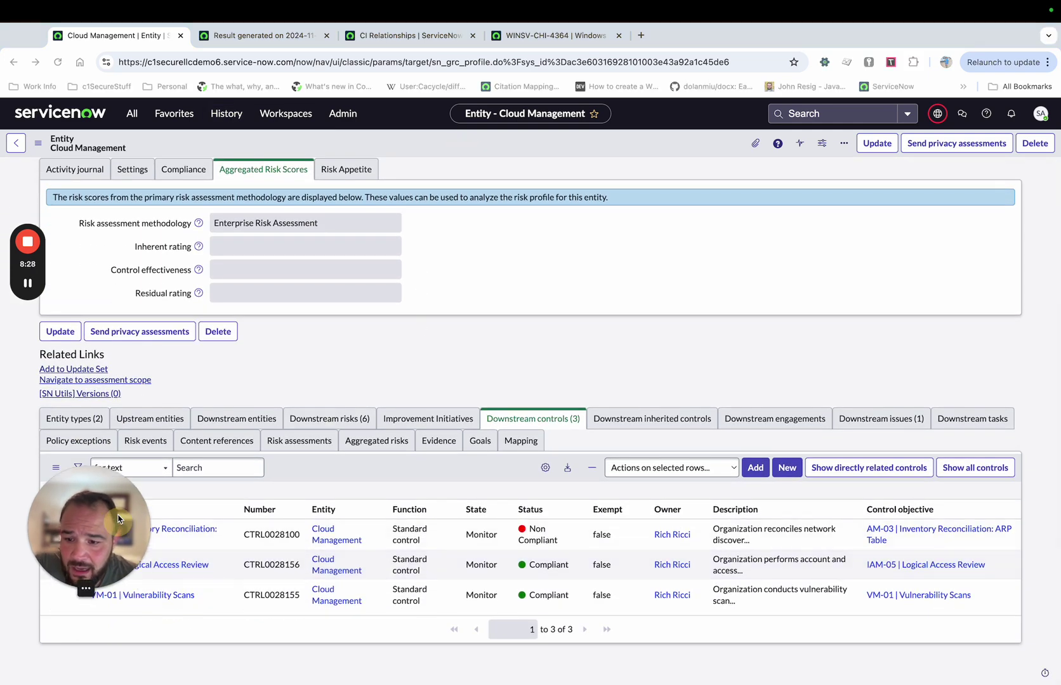
{"action": "left_click", "coordinate": [147, 598]}
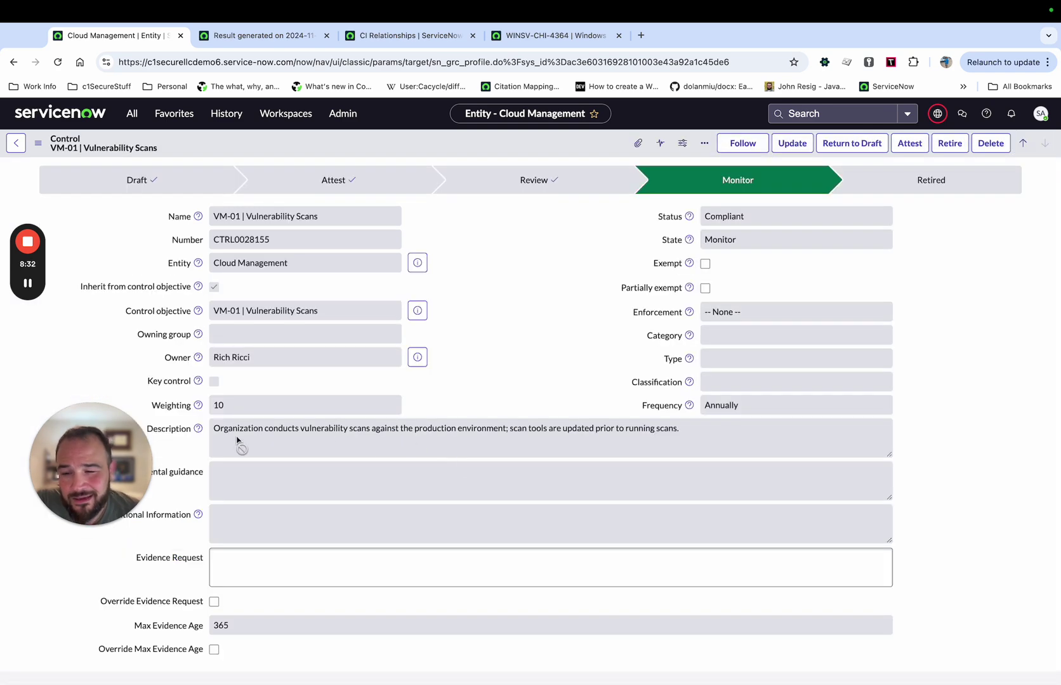
{"action": "scroll", "coordinate": [572, 418], "scroll_direction": "down", "scroll_amount": 1}
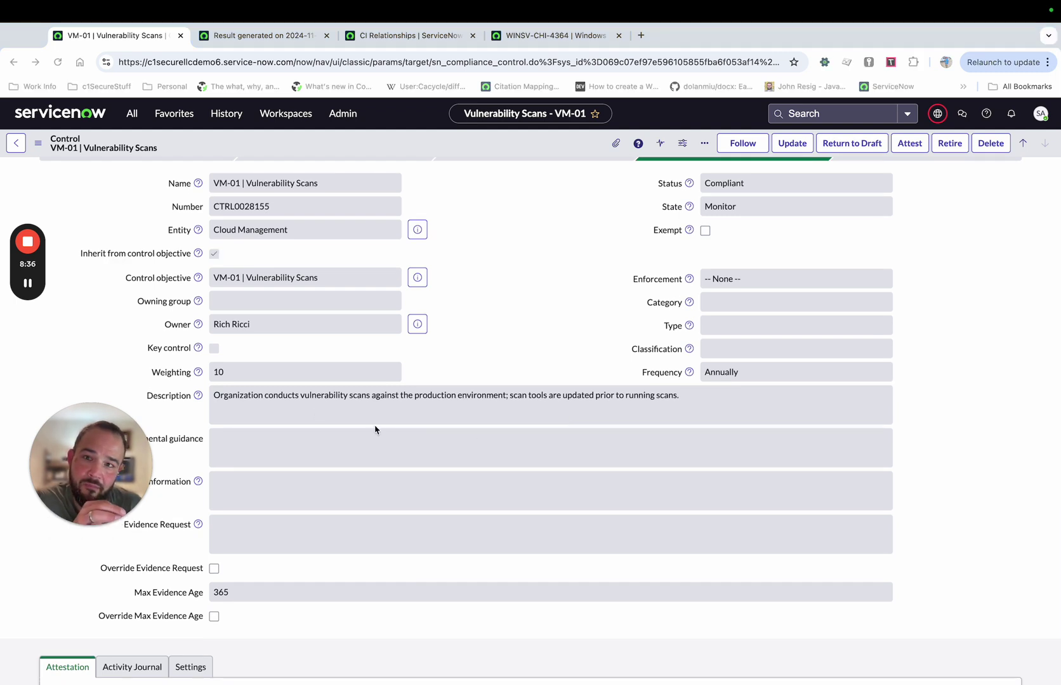
{"action": "scroll", "coordinate": [596, 413], "scroll_direction": "down", "scroll_amount": 2}
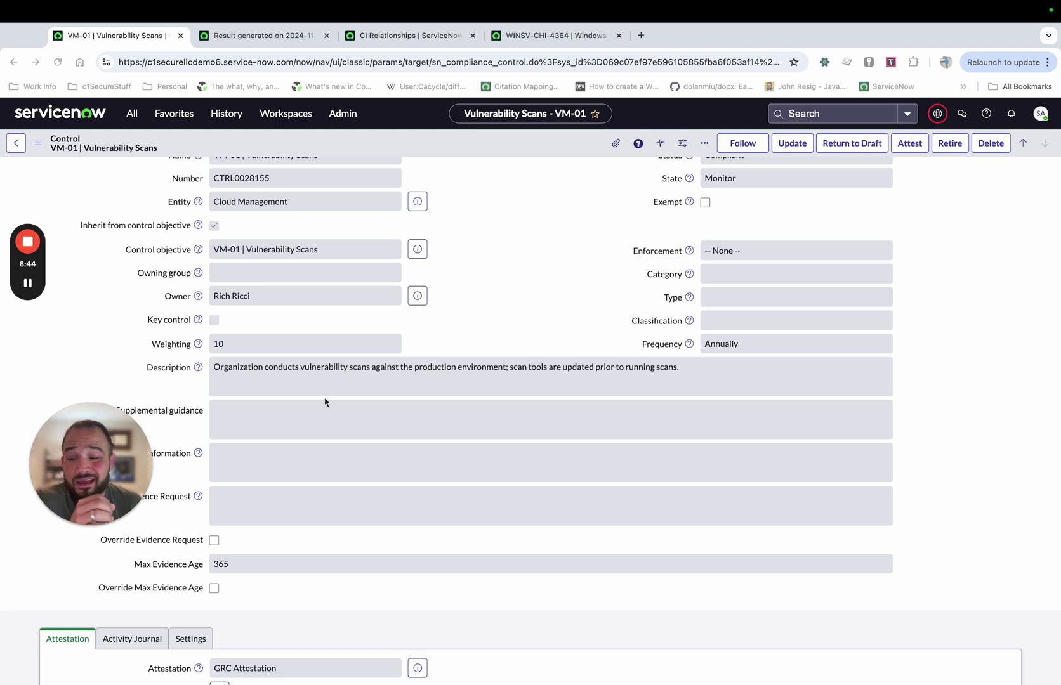
{"action": "scroll", "coordinate": [325, 414], "scroll_direction": "down", "scroll_amount": 1}
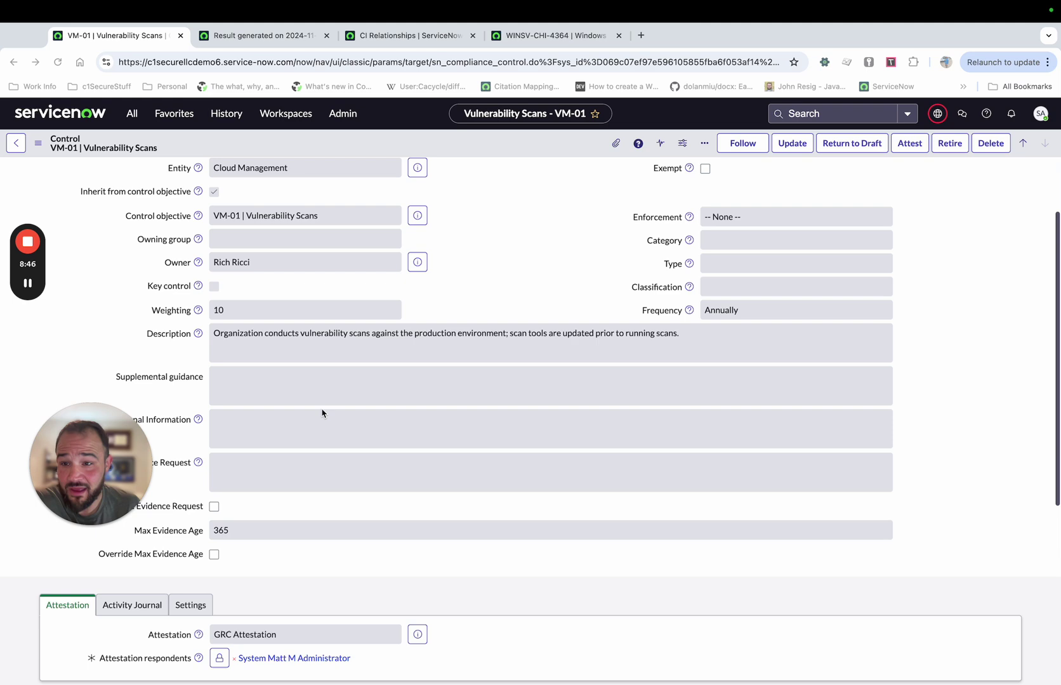
{"action": "scroll", "coordinate": [298, 393], "scroll_direction": "up", "scroll_amount": 2}
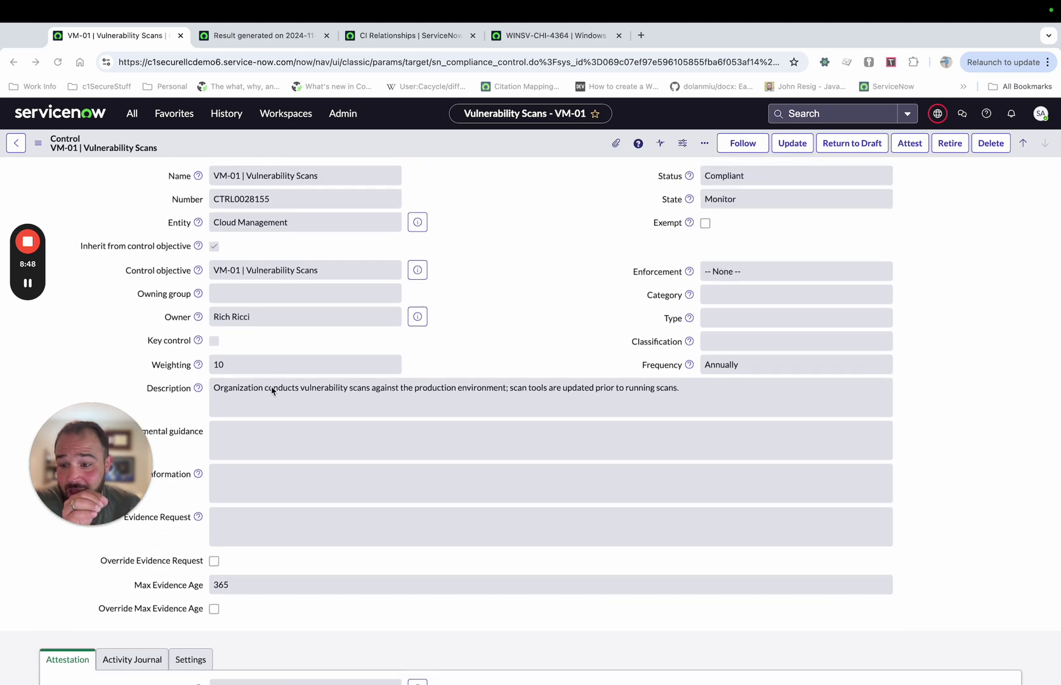
{"action": "scroll", "coordinate": [279, 399], "scroll_direction": "down", "scroll_amount": 1}
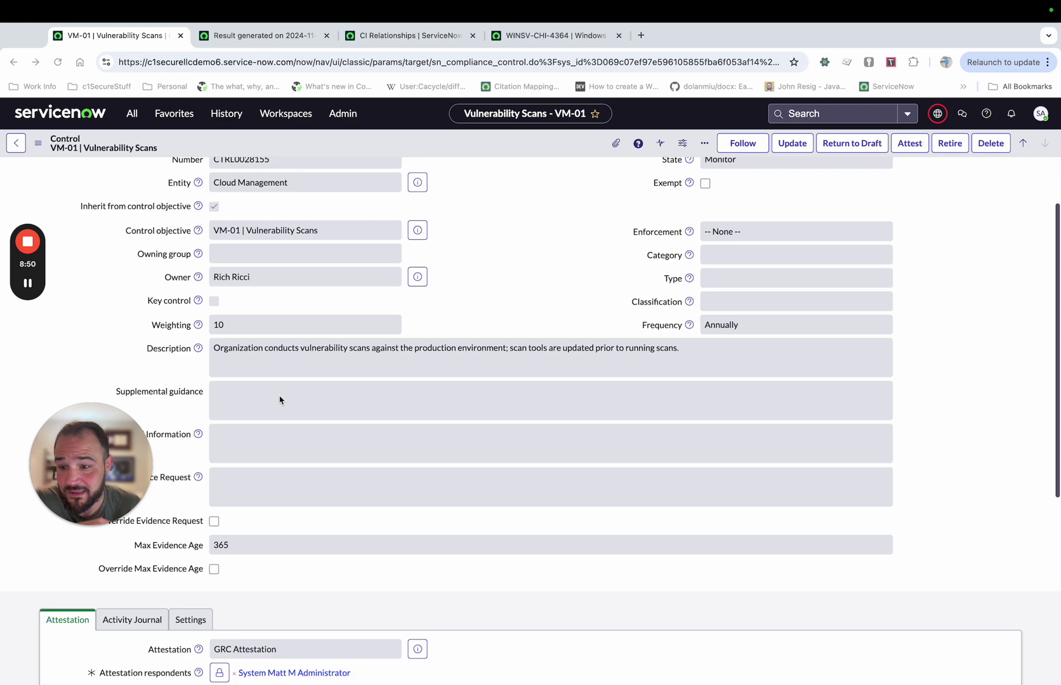
{"action": "scroll", "coordinate": [307, 439], "scroll_direction": "down", "scroll_amount": 6}
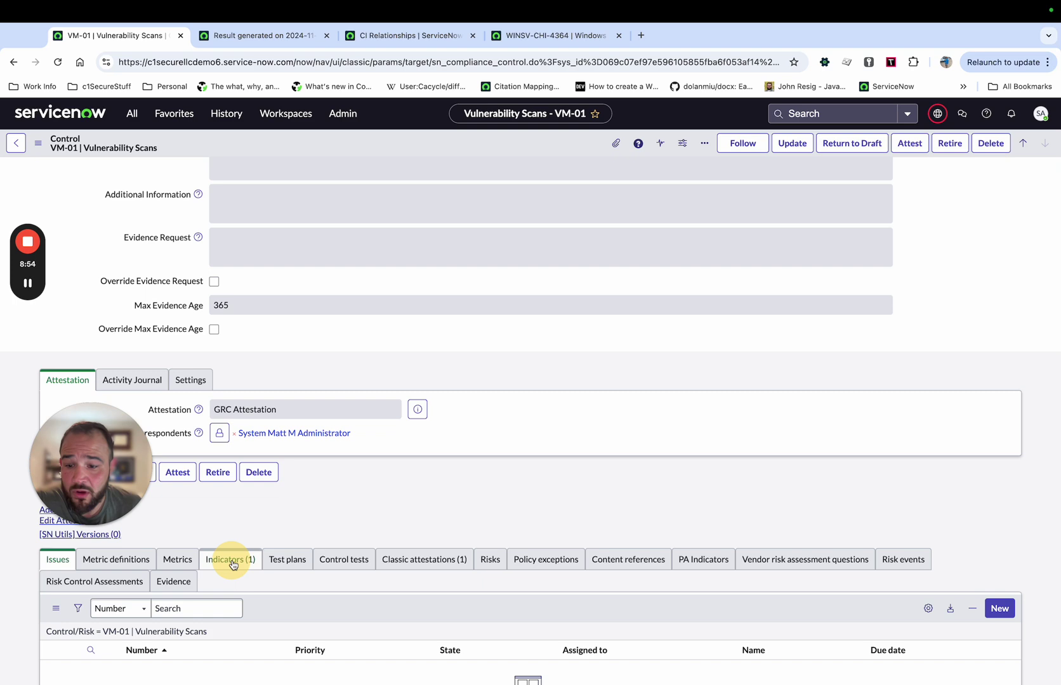
Step: Open VM-01's indicator IND0025030, Failed with one false result of value 32.0
{"action": "left_click", "coordinate": [232, 559]}
{"action": "scroll", "coordinate": [116, 673], "scroll_direction": "down", "scroll_amount": 1}
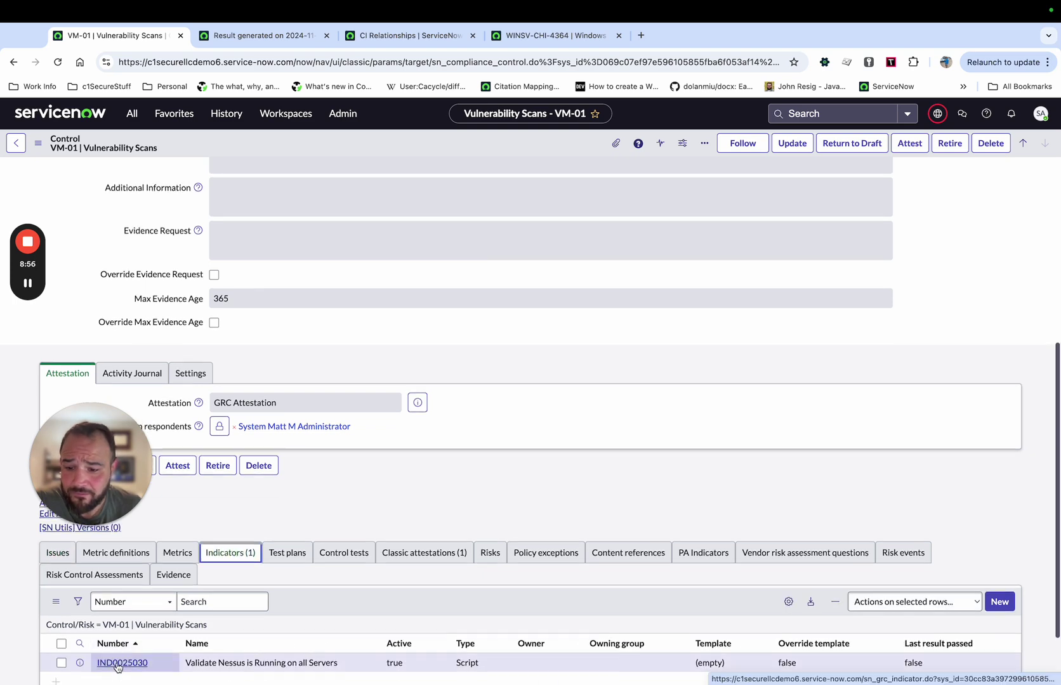
{"action": "left_click", "coordinate": [121, 661]}
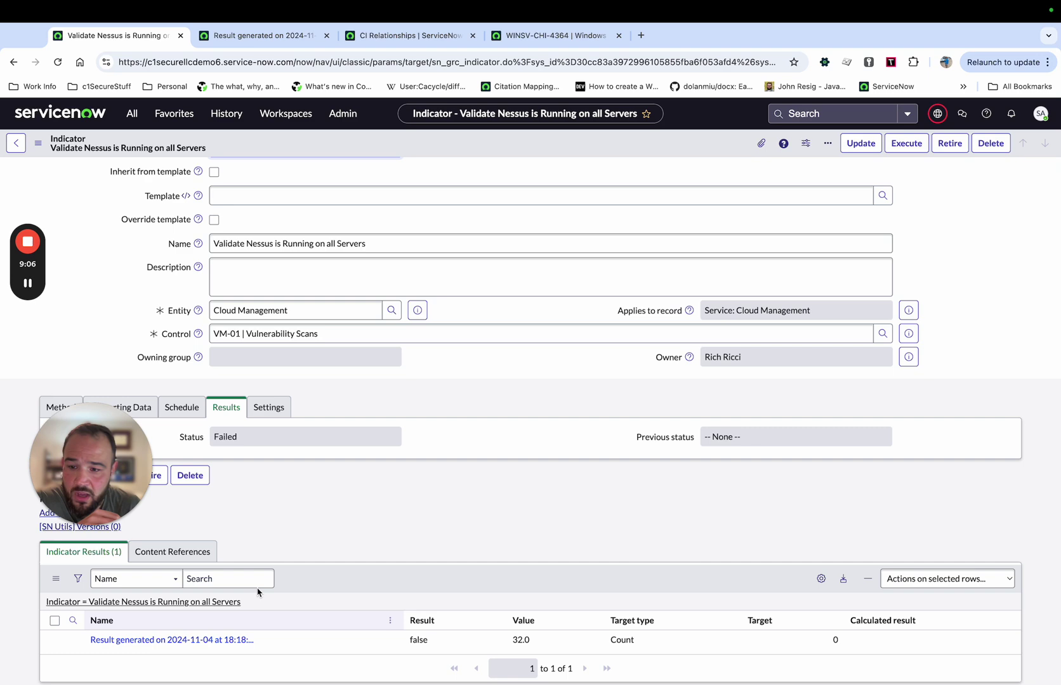
{"action": "scroll", "coordinate": [333, 553], "scroll_direction": "up", "scroll_amount": 1}
{"action": "scroll", "coordinate": [333, 554], "scroll_direction": "down", "scroll_amount": 1}
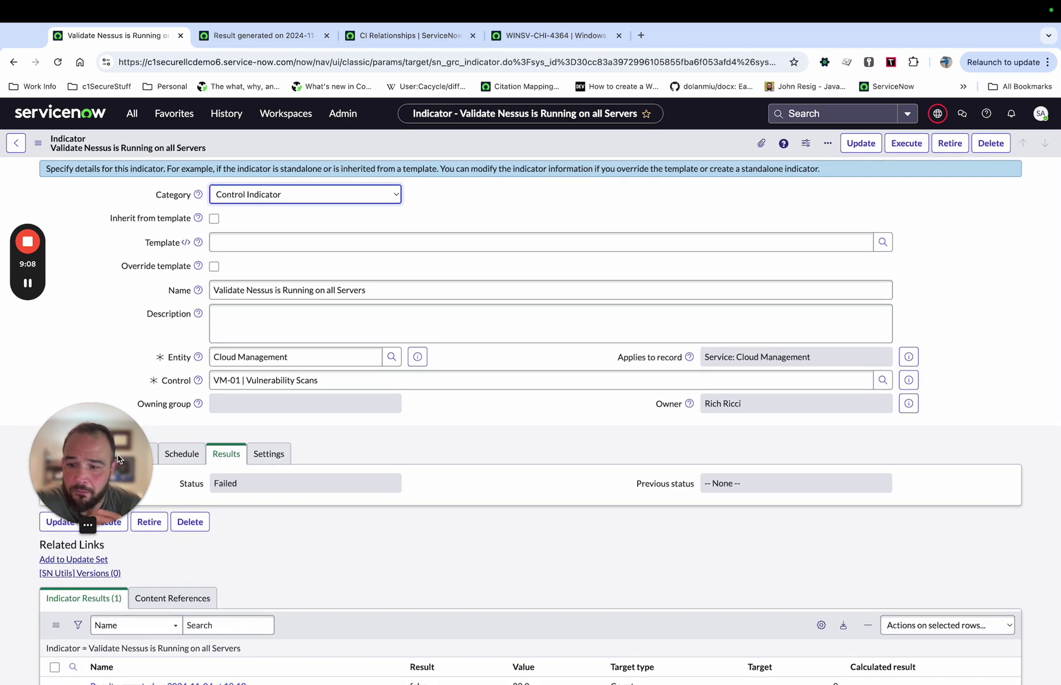
Step: Open server WINSV-CHI-4364 and check its running processes list one Nessus process
{"action": "left_click", "coordinate": [384, 37]}
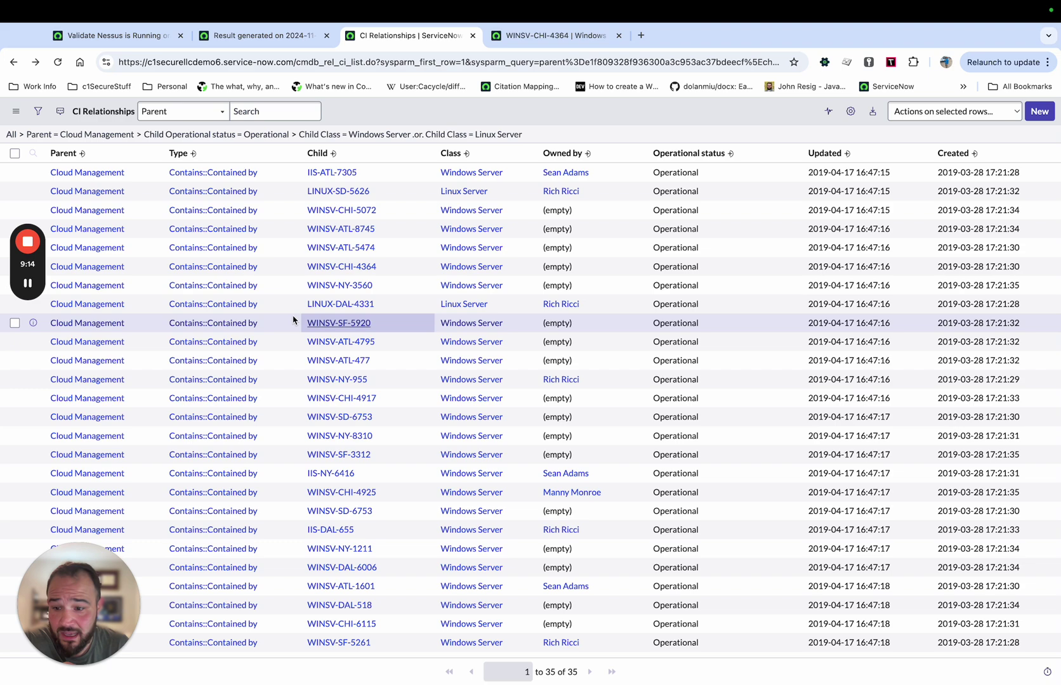
{"action": "scroll", "coordinate": [83, 196], "scroll_direction": "down", "scroll_amount": 5}
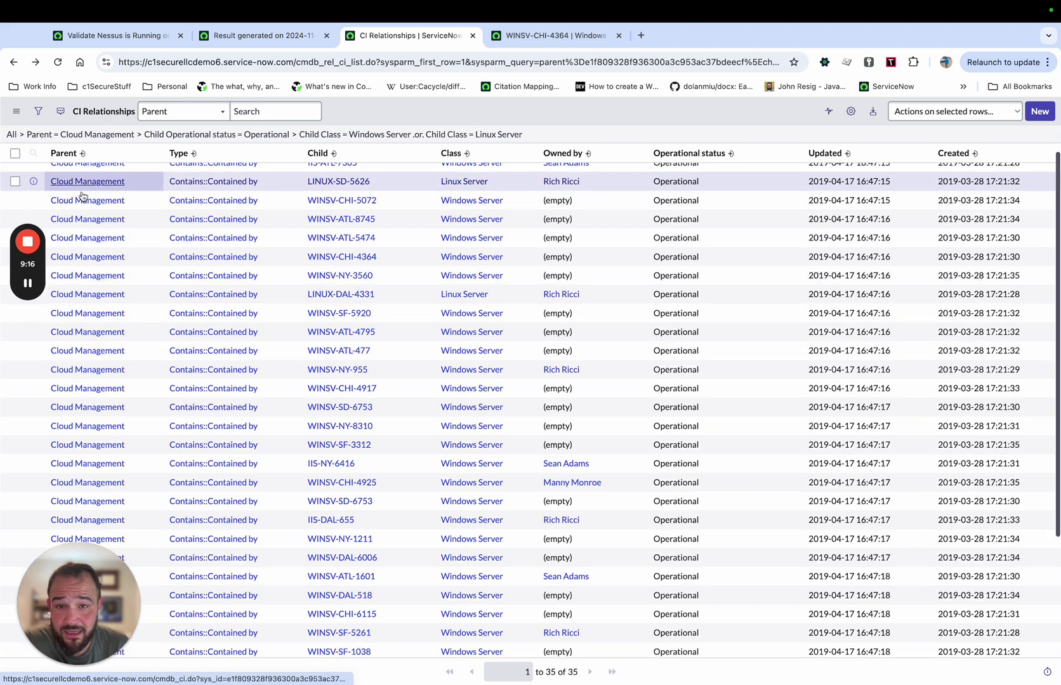
{"action": "left_click", "coordinate": [549, 33]}
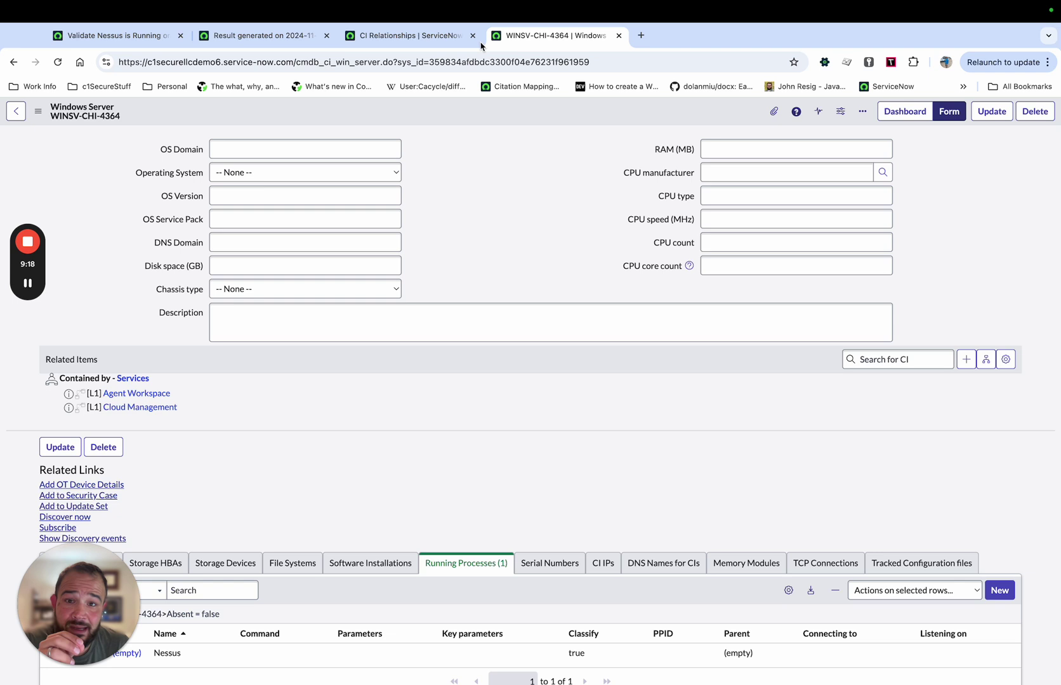
{"action": "scroll", "coordinate": [310, 321], "scroll_direction": "down", "scroll_amount": 1}
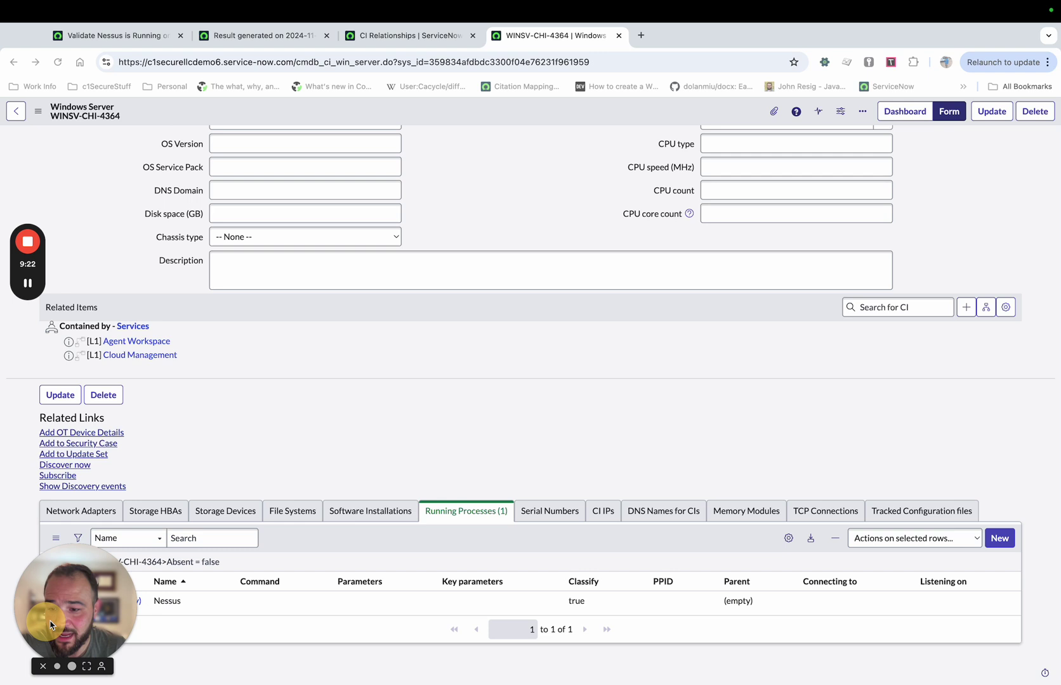
{"action": "left_click_drag", "start_coordinate": [107, 595], "coordinate": [111, 569]}
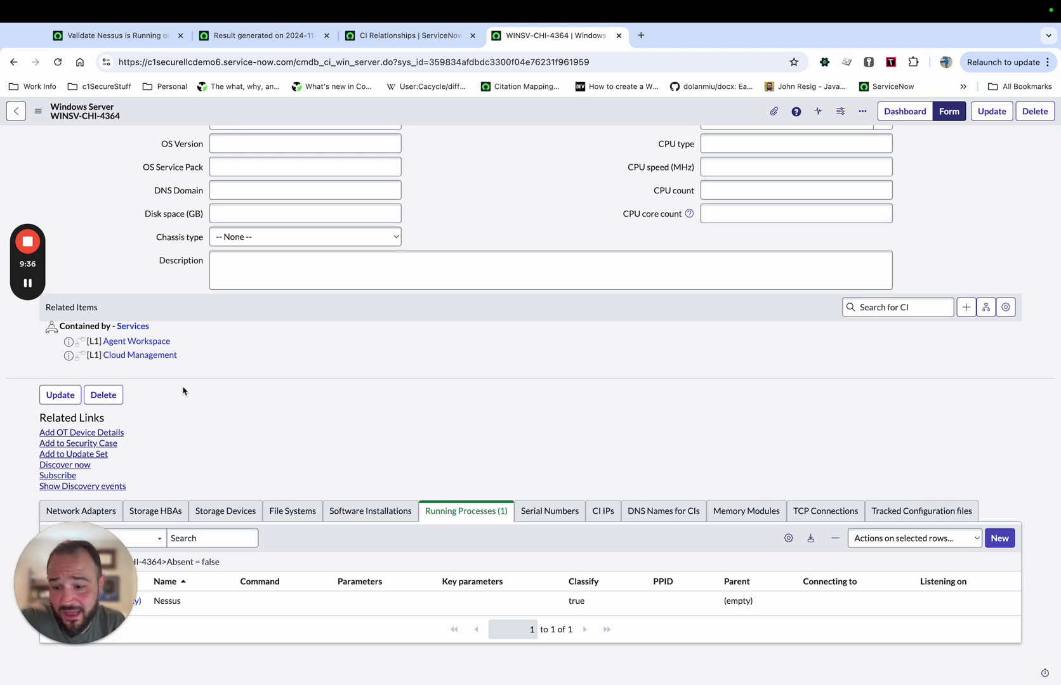
Step: Review the Nessus indicator's Script method, counting servers without a running Nessus process against target 0
{"action": "left_click", "coordinate": [120, 38]}
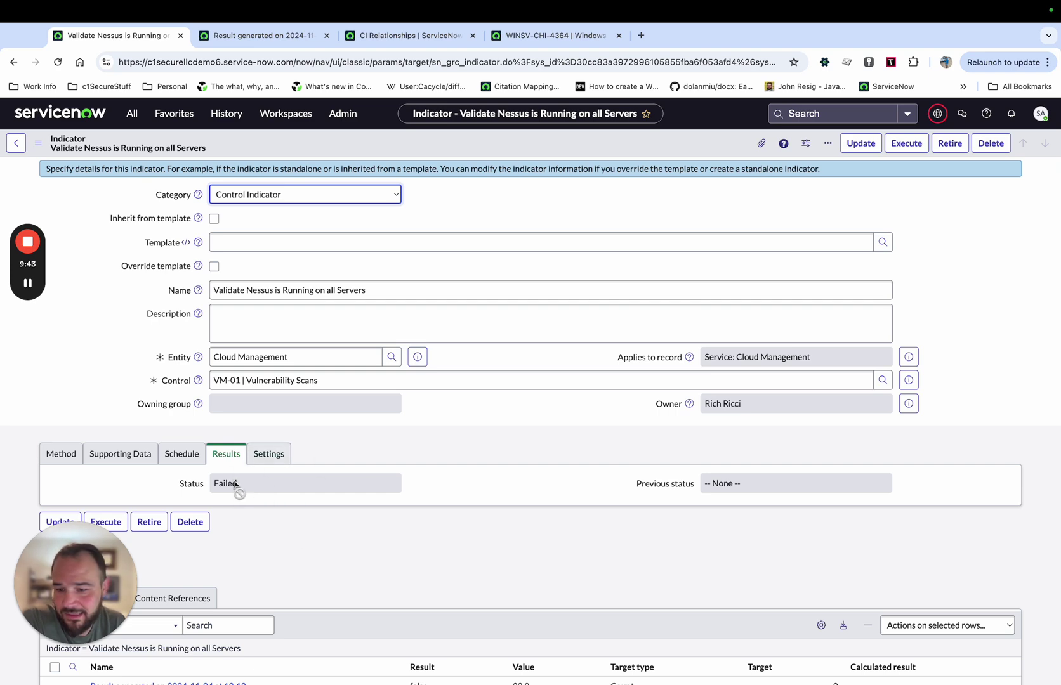
{"action": "left_click", "coordinate": [64, 453]}
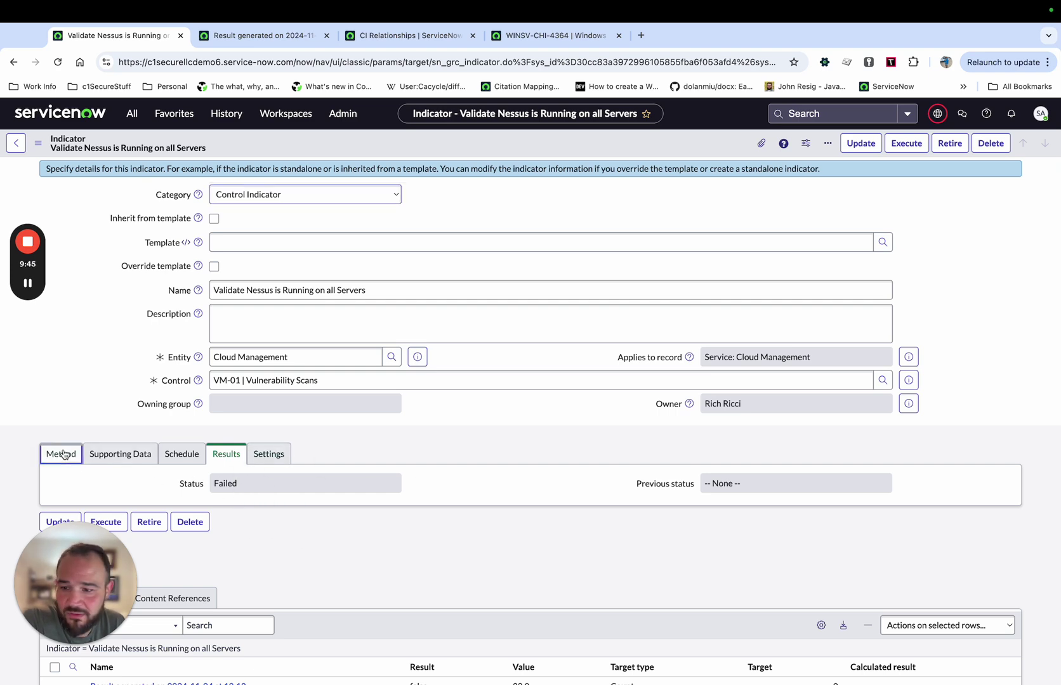
{"action": "scroll", "coordinate": [439, 462], "scroll_direction": "down", "scroll_amount": 5}
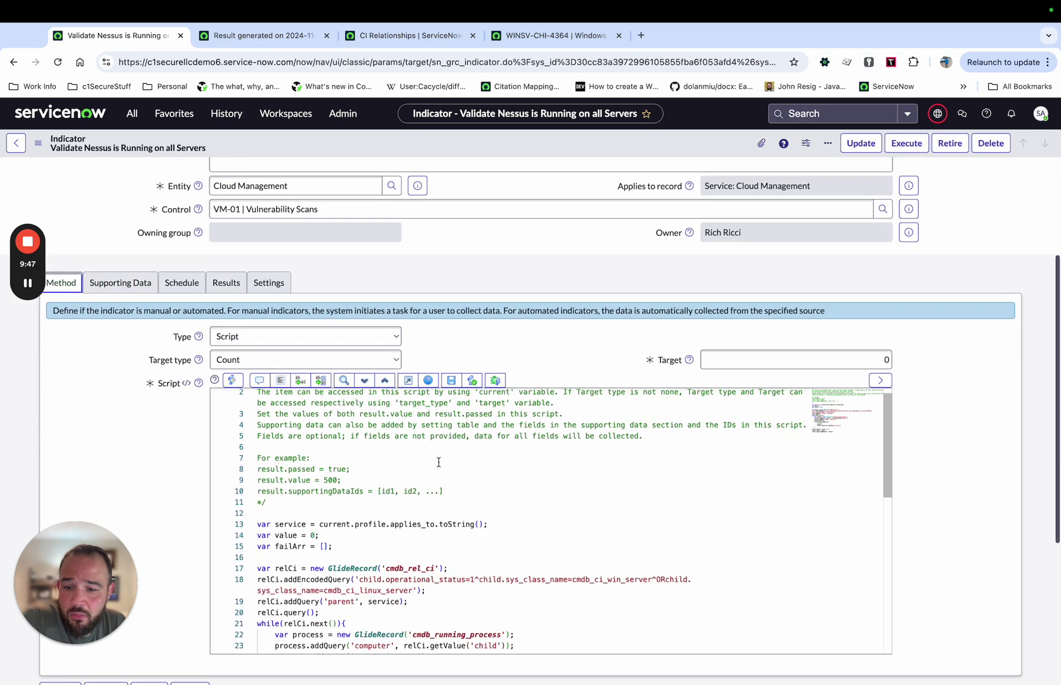
{"action": "scroll", "coordinate": [131, 409], "scroll_direction": "down", "scroll_amount": 1}
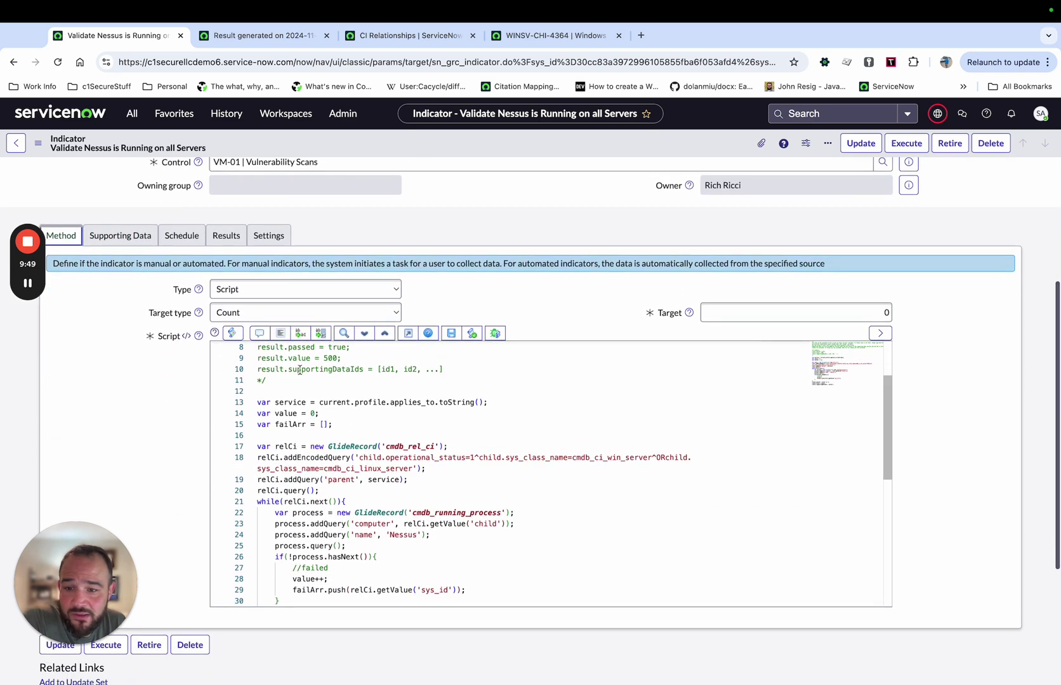
{"action": "scroll", "coordinate": [298, 371], "scroll_direction": "up", "scroll_amount": 3}
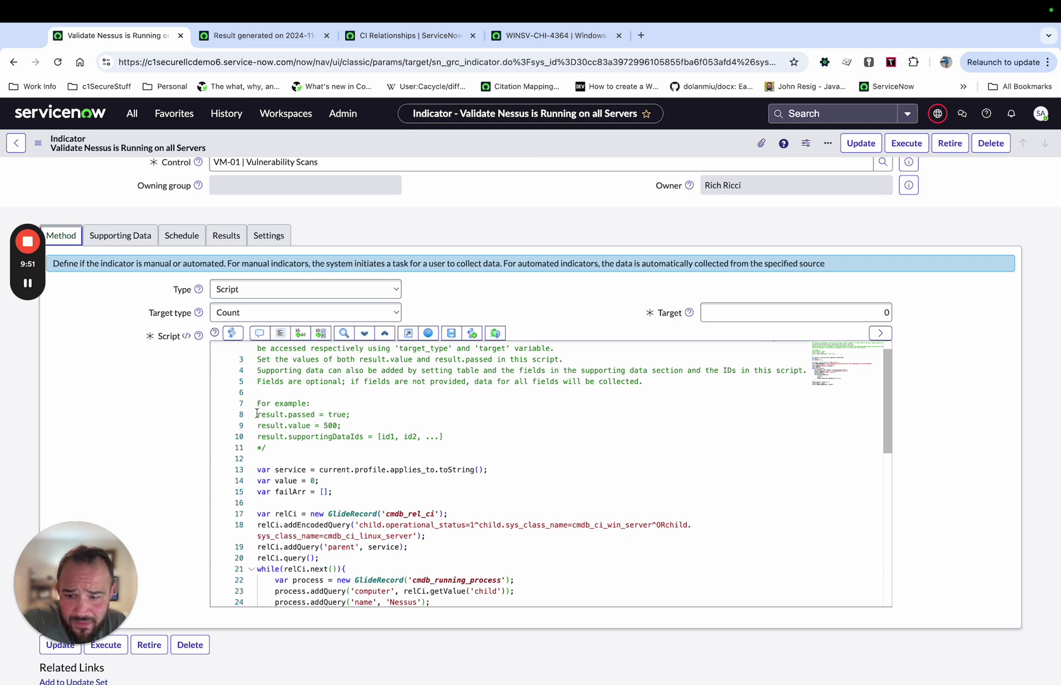
{"action": "left_click", "coordinate": [337, 419]}
{"action": "left_click", "coordinate": [273, 426]}
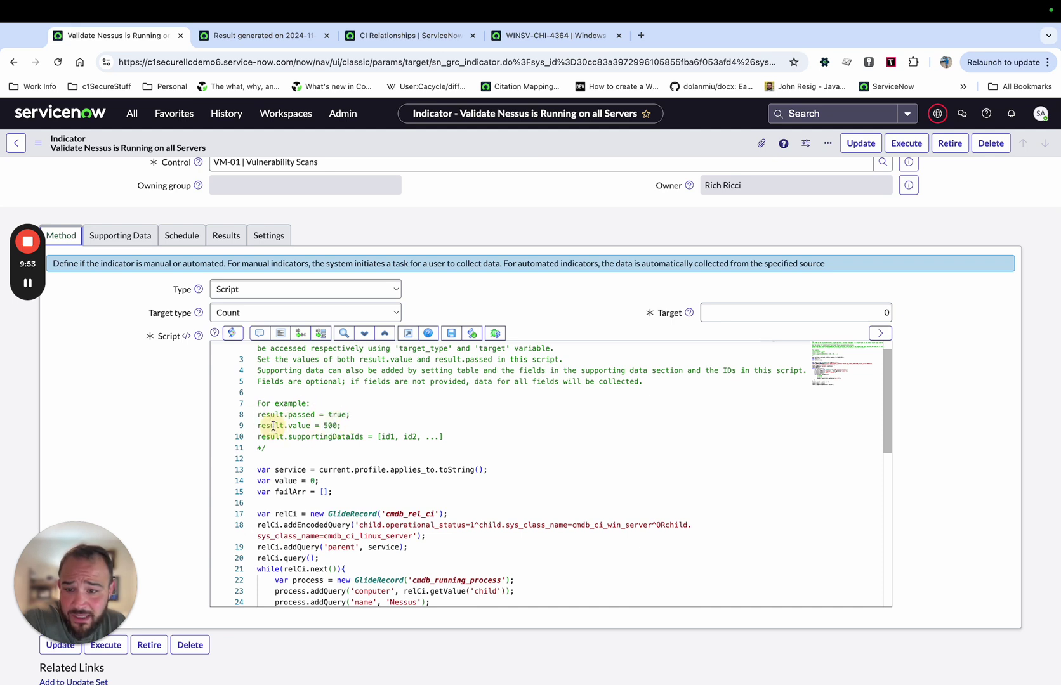
{"action": "left_click", "coordinate": [283, 414]}
{"action": "left_click", "coordinate": [347, 414]}
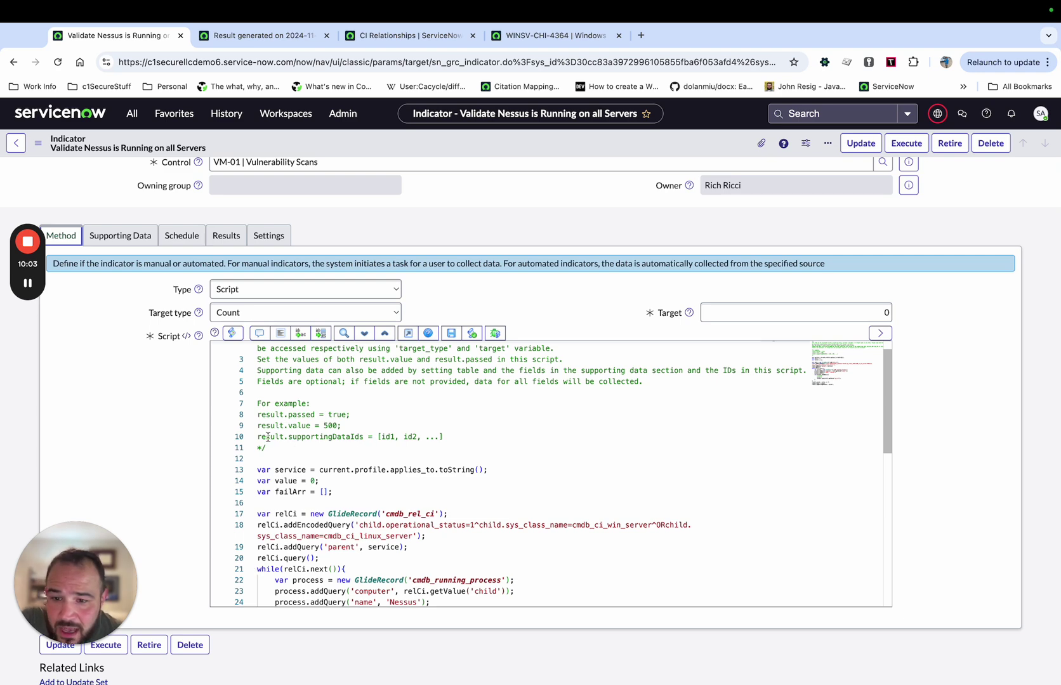
{"action": "scroll", "coordinate": [283, 437], "scroll_direction": "down", "scroll_amount": 1}
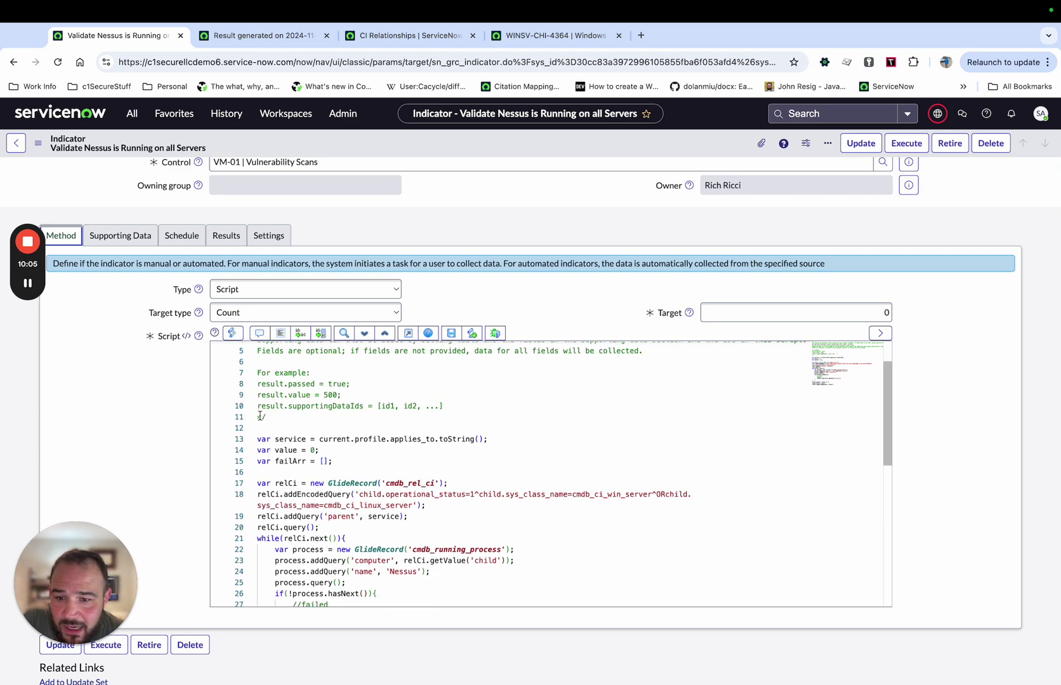
{"action": "scroll", "coordinate": [260, 416], "scroll_direction": "down", "scroll_amount": 4}
{"action": "scroll", "coordinate": [324, 384], "scroll_direction": "up", "scroll_amount": 3}
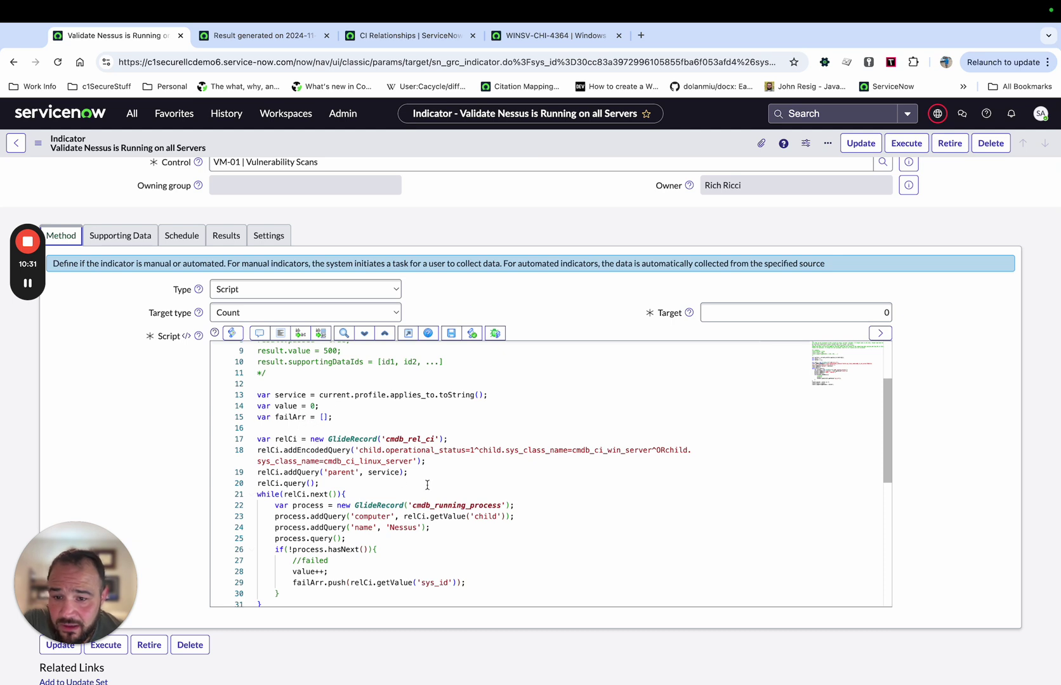
{"action": "scroll", "coordinate": [427, 484], "scroll_direction": "down", "scroll_amount": 2}
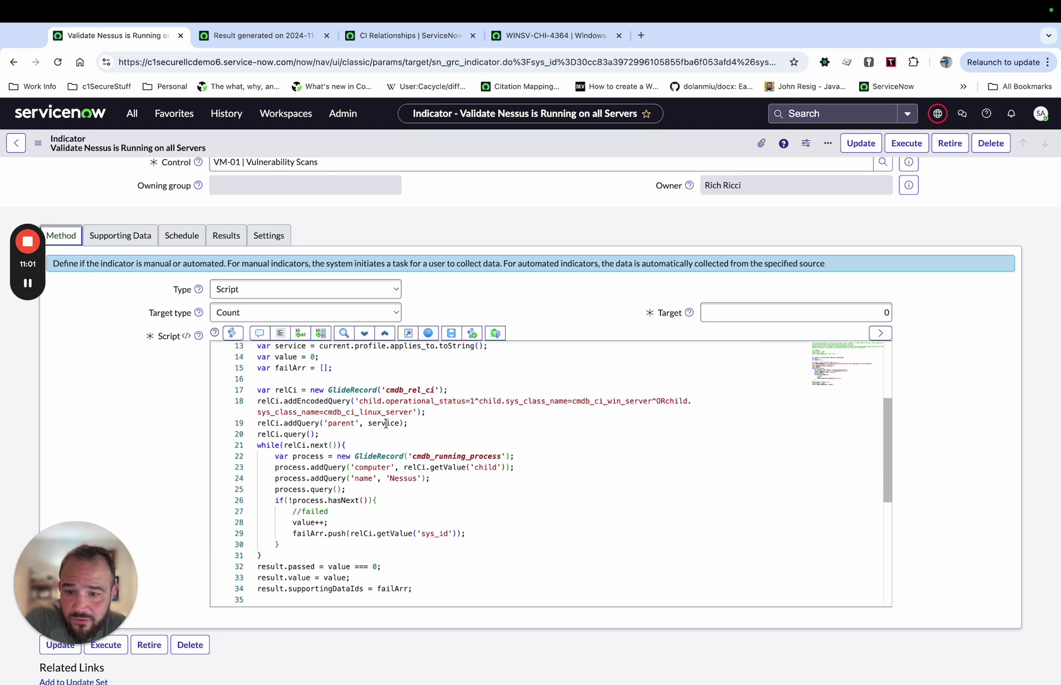
{"action": "scroll", "coordinate": [488, 424], "scroll_direction": "down", "scroll_amount": 2}
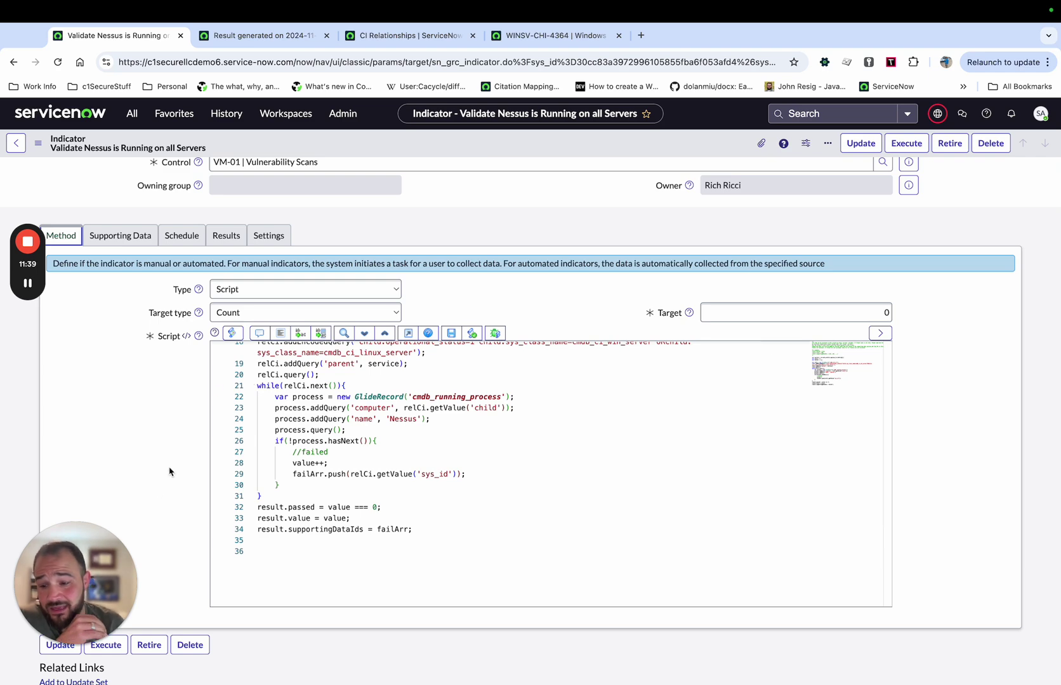
Step: Execute the Nessus indicator, adding a second failed result at 18:54 with value 32.0
{"action": "left_click", "coordinate": [906, 143]}
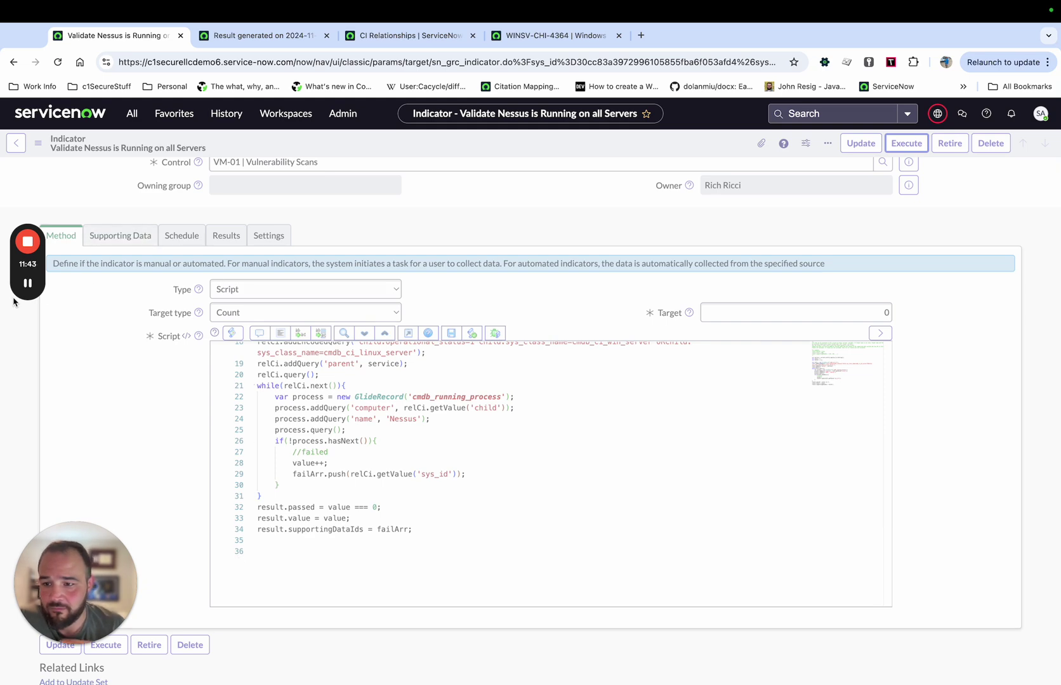
{"action": "scroll", "coordinate": [382, 305], "scroll_direction": "down", "scroll_amount": 15}
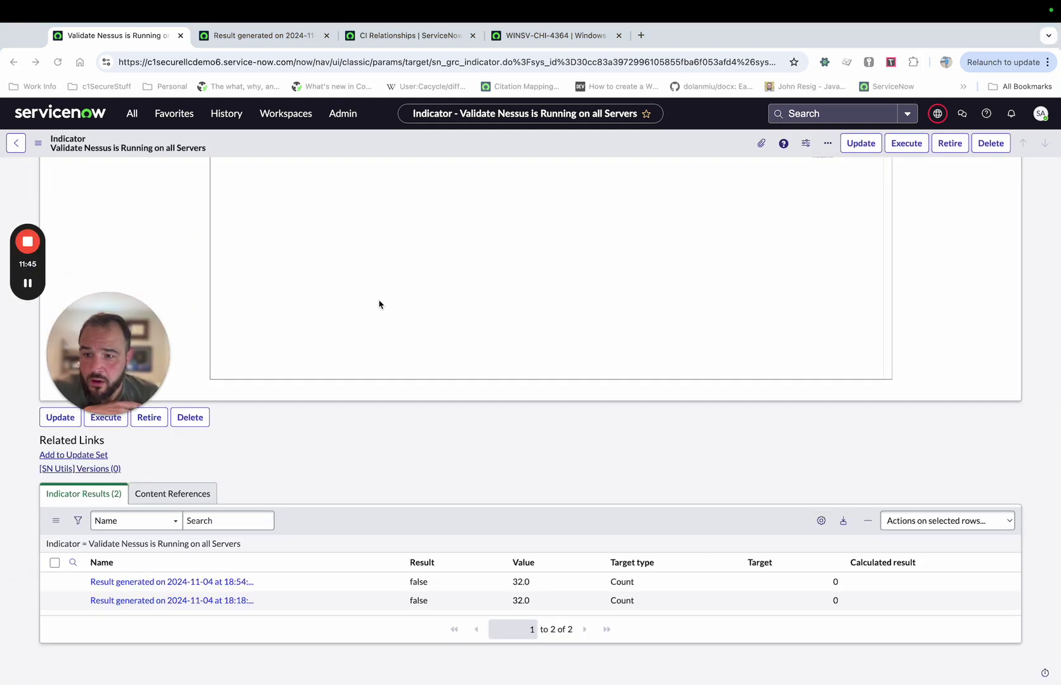
{"action": "scroll", "coordinate": [372, 311], "scroll_direction": "up", "scroll_amount": 3}
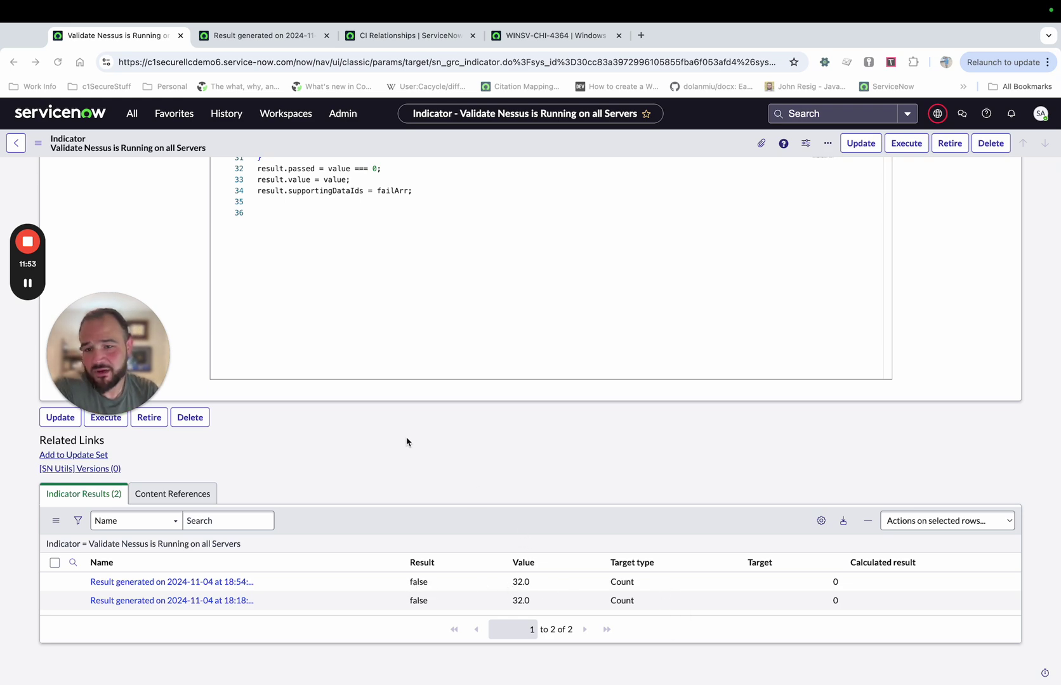
{"action": "scroll", "coordinate": [405, 443], "scroll_direction": "up", "scroll_amount": 10}
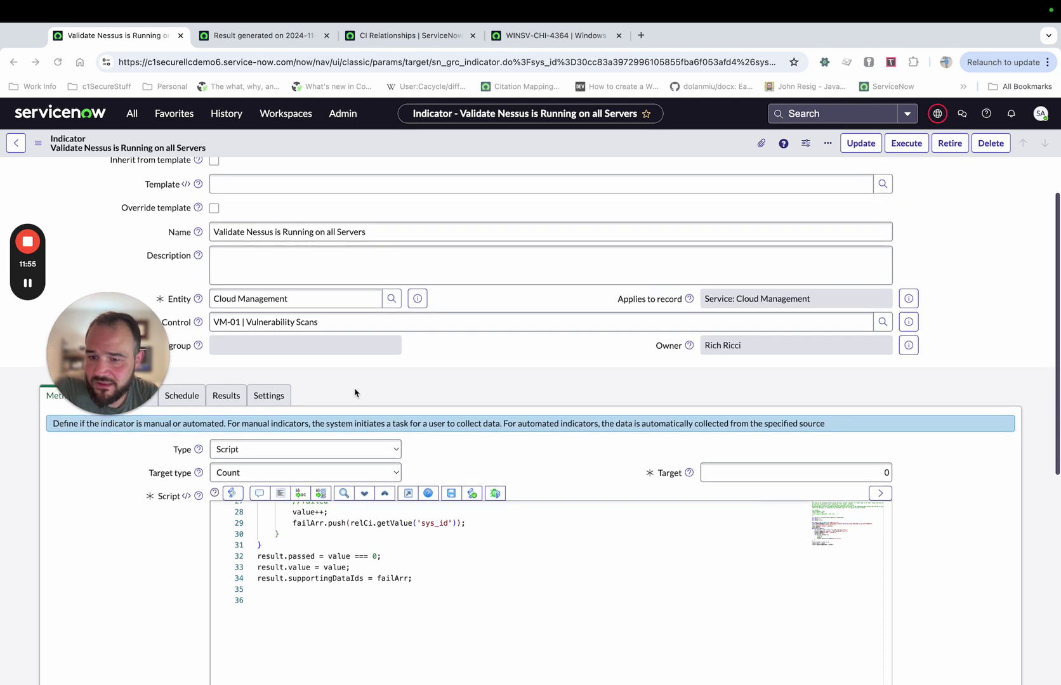
Step: Review the 18:54:21 result's supporting data listing 32 failing Cloud Management servers
{"action": "left_click", "coordinate": [243, 37]}
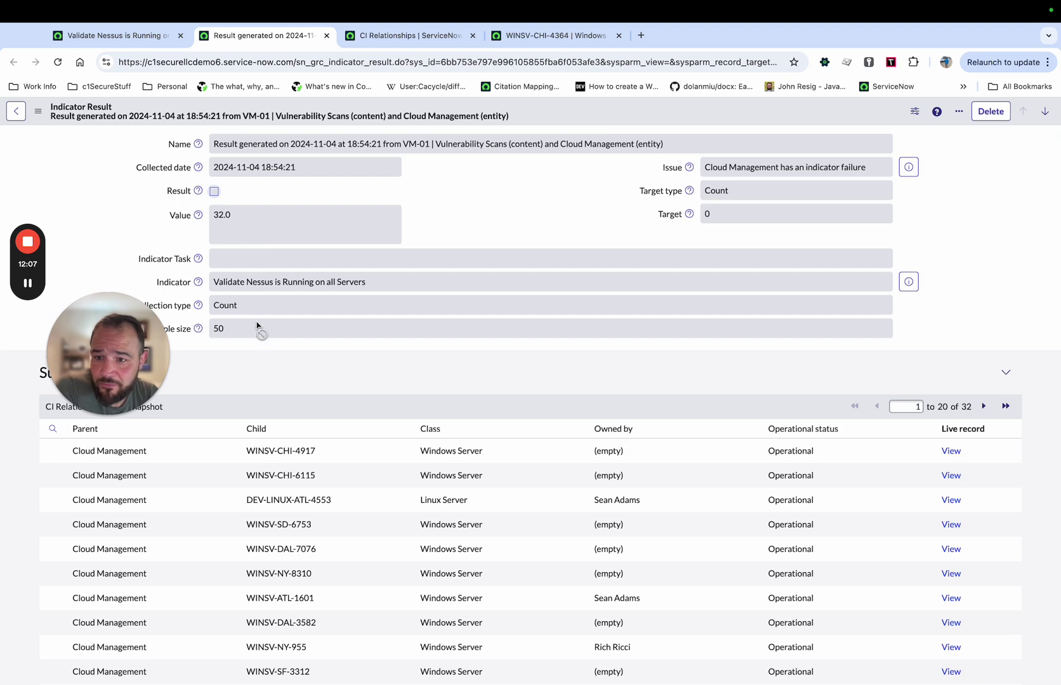
{"action": "scroll", "coordinate": [275, 325], "scroll_direction": "down", "scroll_amount": 1}
{"action": "scroll", "coordinate": [275, 325], "scroll_direction": "down", "scroll_amount": 3}
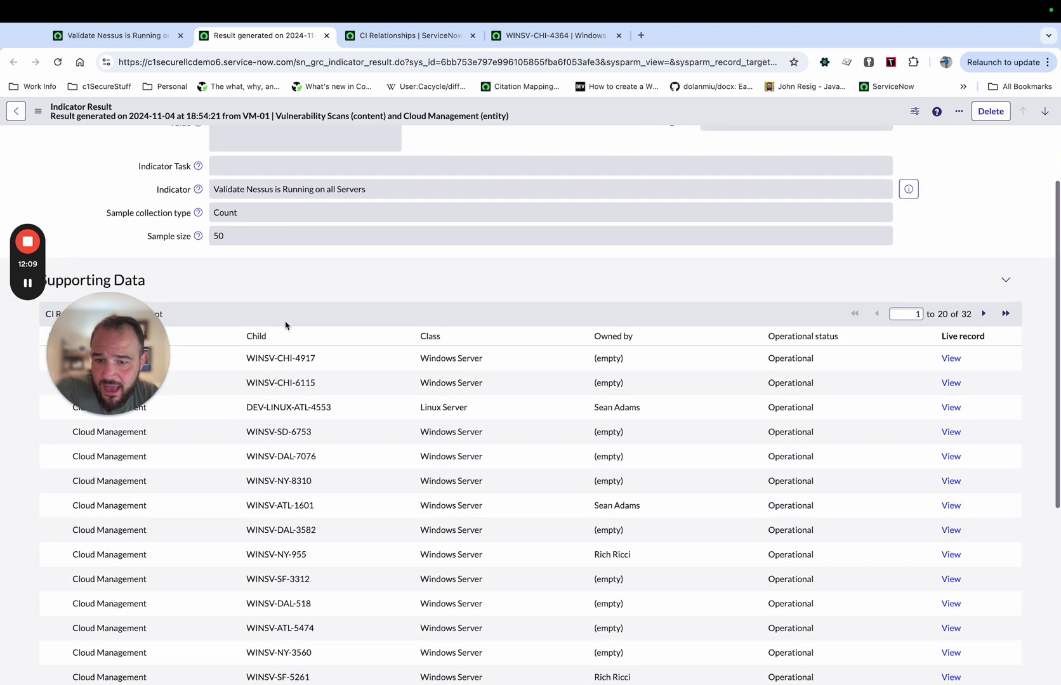
{"action": "scroll", "coordinate": [260, 289], "scroll_direction": "down", "scroll_amount": 3}
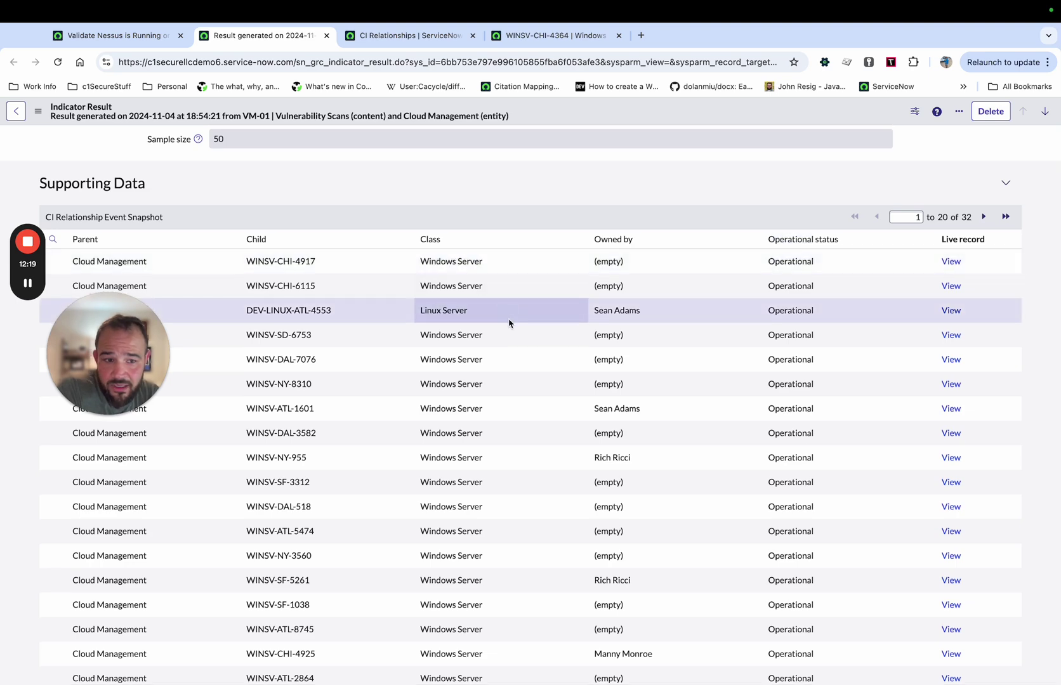
{"action": "scroll", "coordinate": [509, 320], "scroll_direction": "down", "scroll_amount": 5}
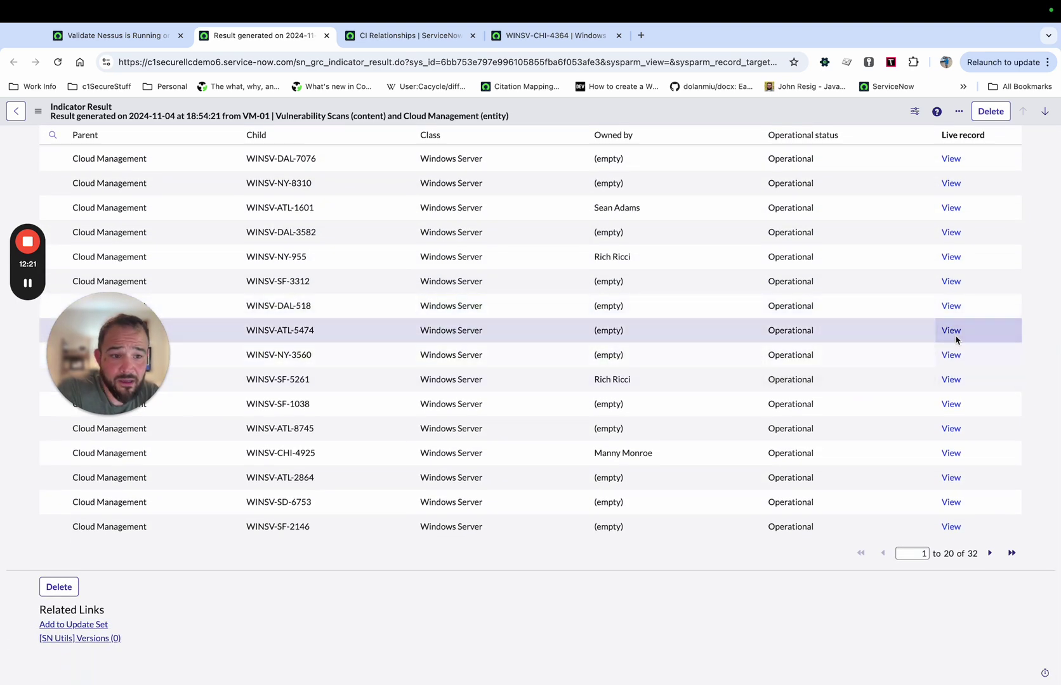
{"action": "scroll", "coordinate": [409, 314], "scroll_direction": "up", "scroll_amount": 8}
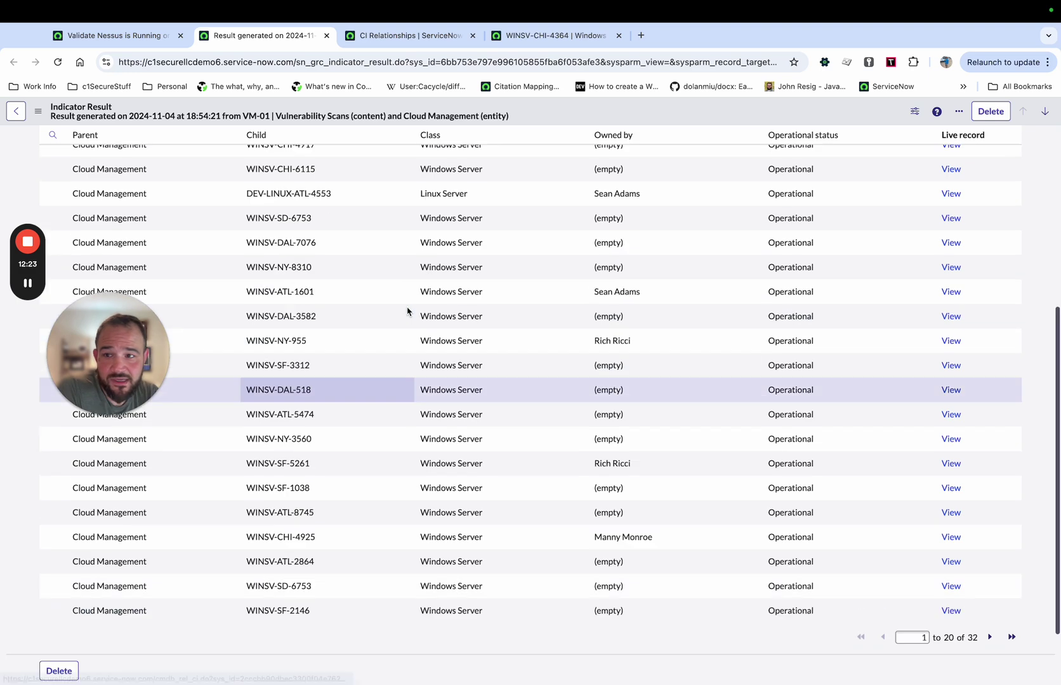
Step: Open the now Non Compliant VM-01 control from the indicator and list its issue IPT0020082
{"action": "left_click", "coordinate": [95, 35]}
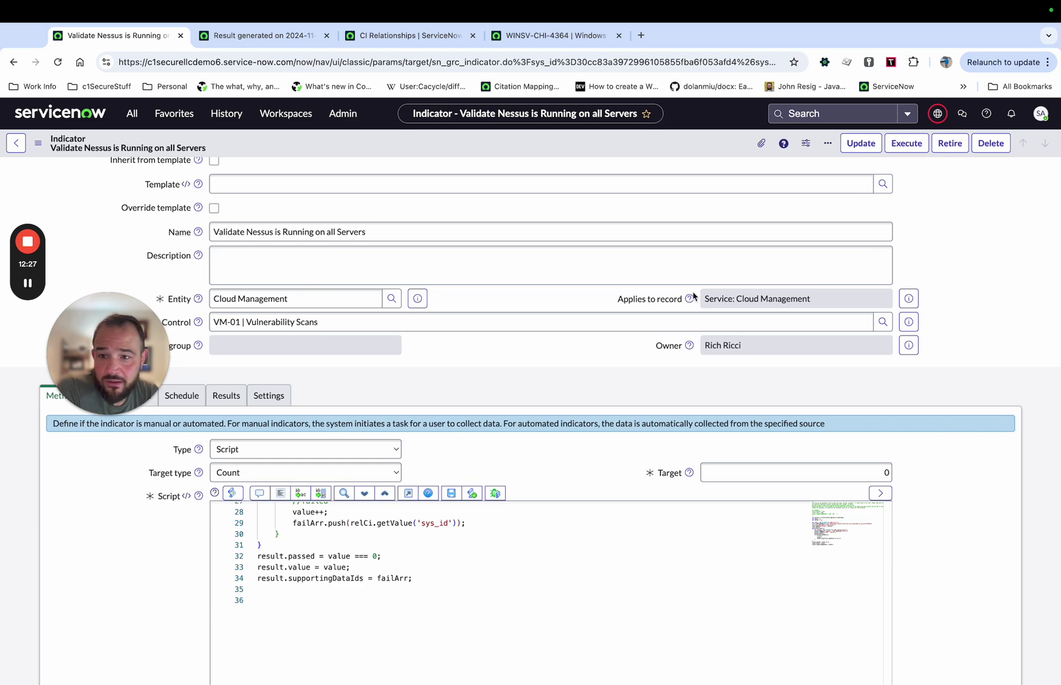
{"action": "left_click", "coordinate": [911, 327]}
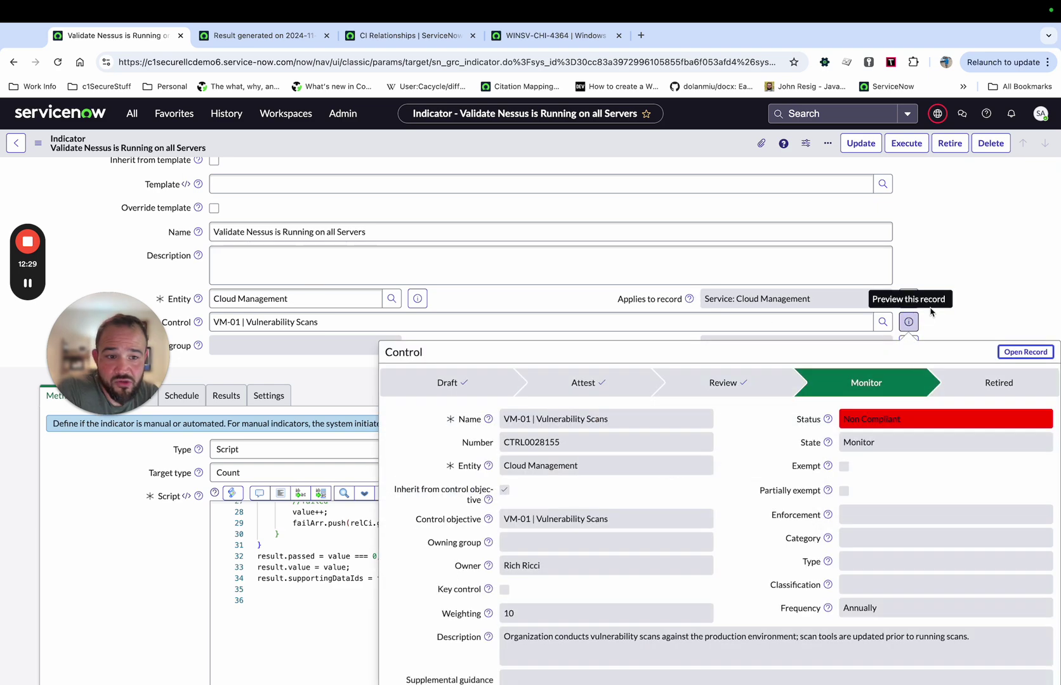
{"action": "left_click", "coordinate": [1007, 348]}
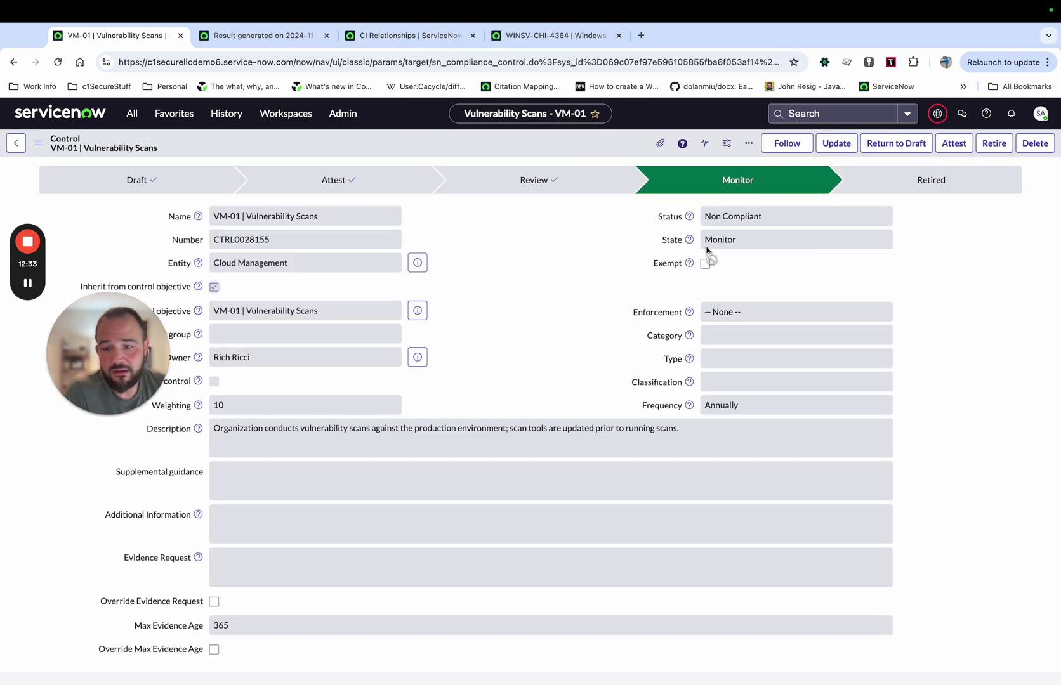
{"action": "scroll", "coordinate": [537, 297], "scroll_direction": "down", "scroll_amount": 6}
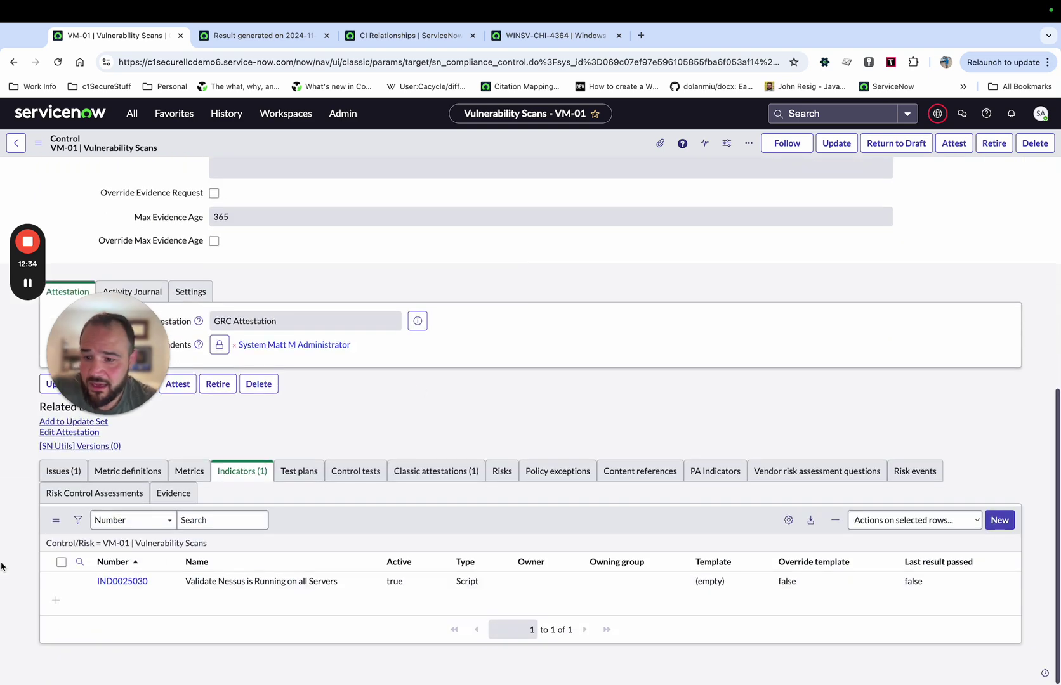
{"action": "left_click", "coordinate": [64, 471]}
Step: Open indicator-failure issue IPT0020082 for VM-01 and review its linked Validate Nessus result
{"action": "left_click", "coordinate": [108, 601]}
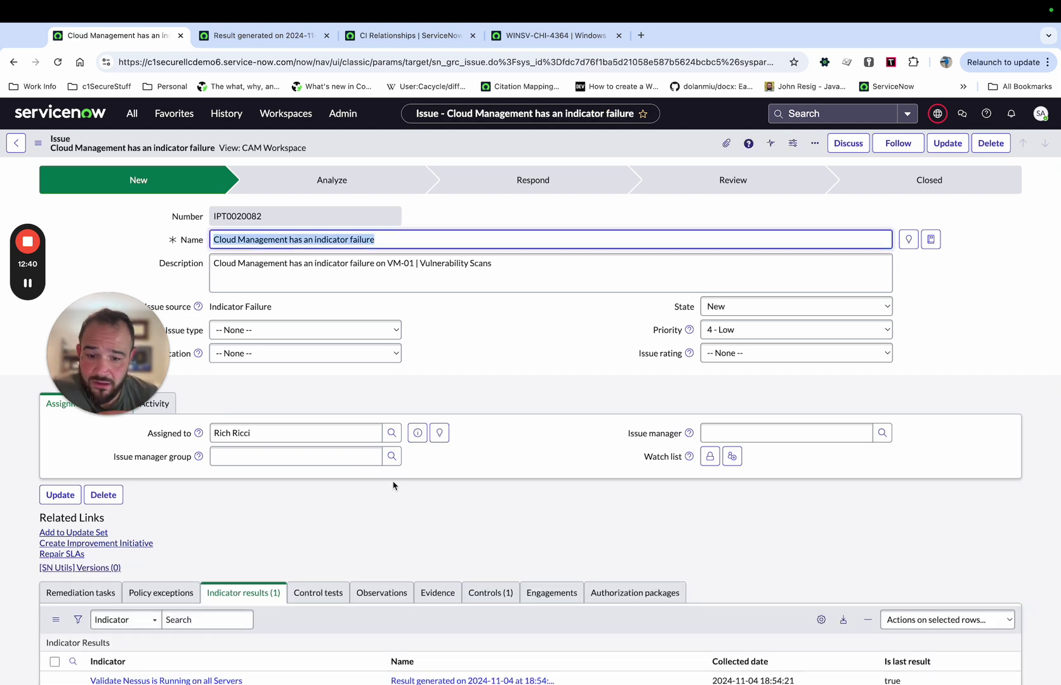
{"action": "scroll", "coordinate": [397, 495], "scroll_direction": "down", "scroll_amount": 1}
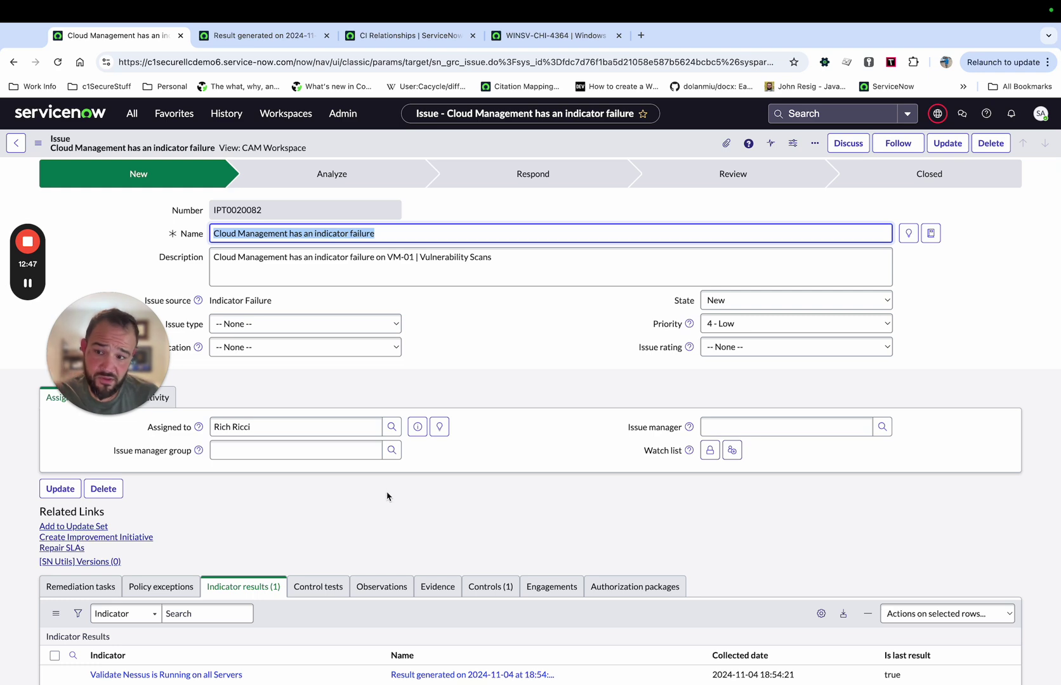
{"action": "scroll", "coordinate": [476, 519], "scroll_direction": "down", "scroll_amount": 2}
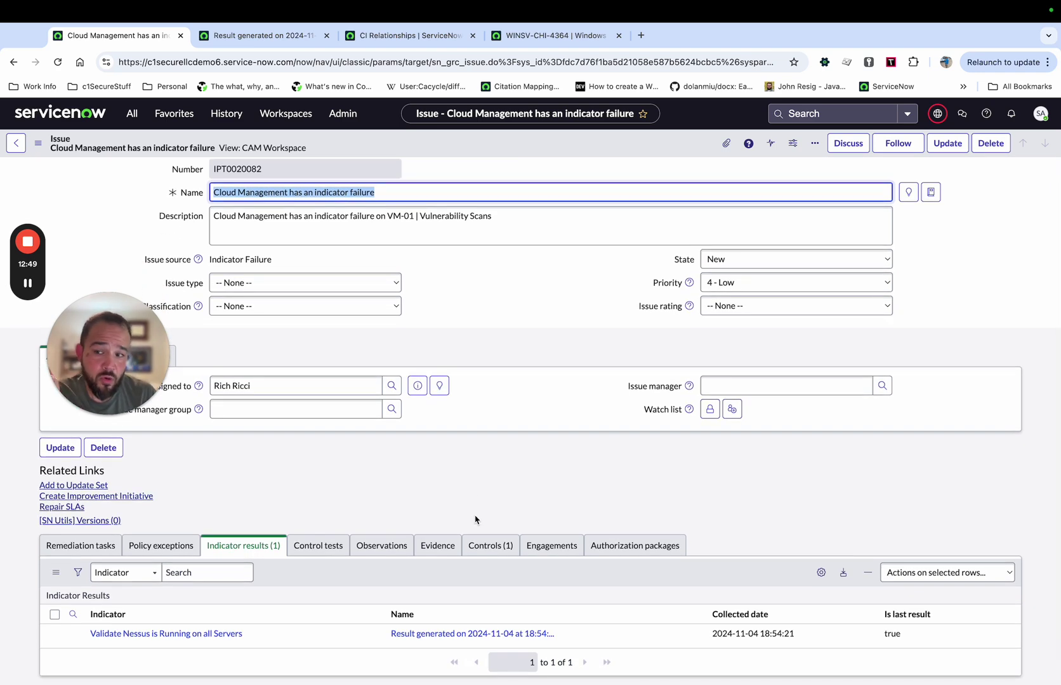